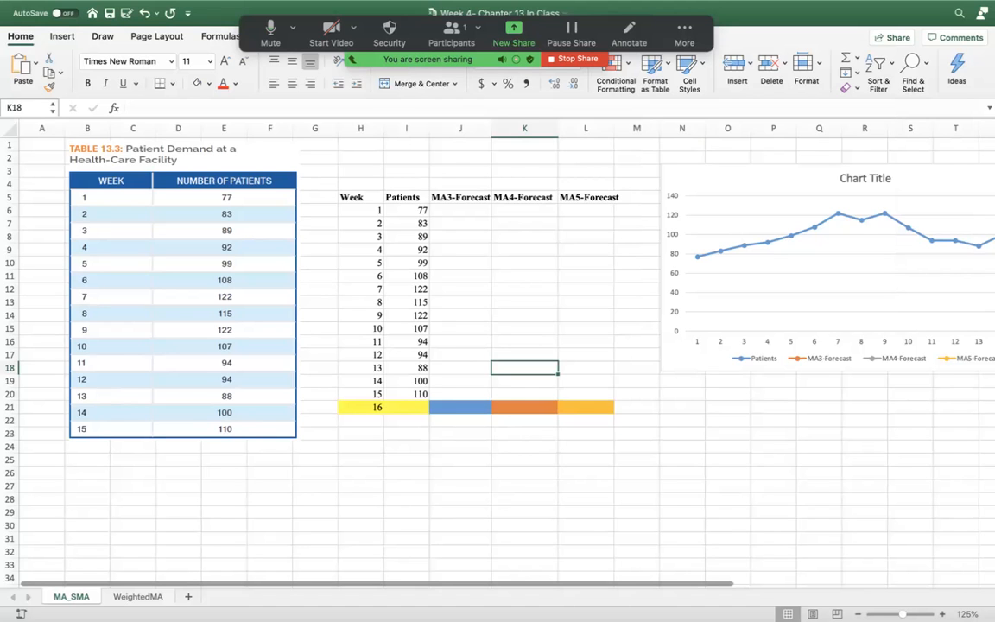
Step: Examine the weekly patient demand table, the empty moving-average forecast columns and the neighbouring demand chart
{"action": "scroll", "coordinate": [497, 354], "scroll_direction": "up", "scroll_amount": 8}
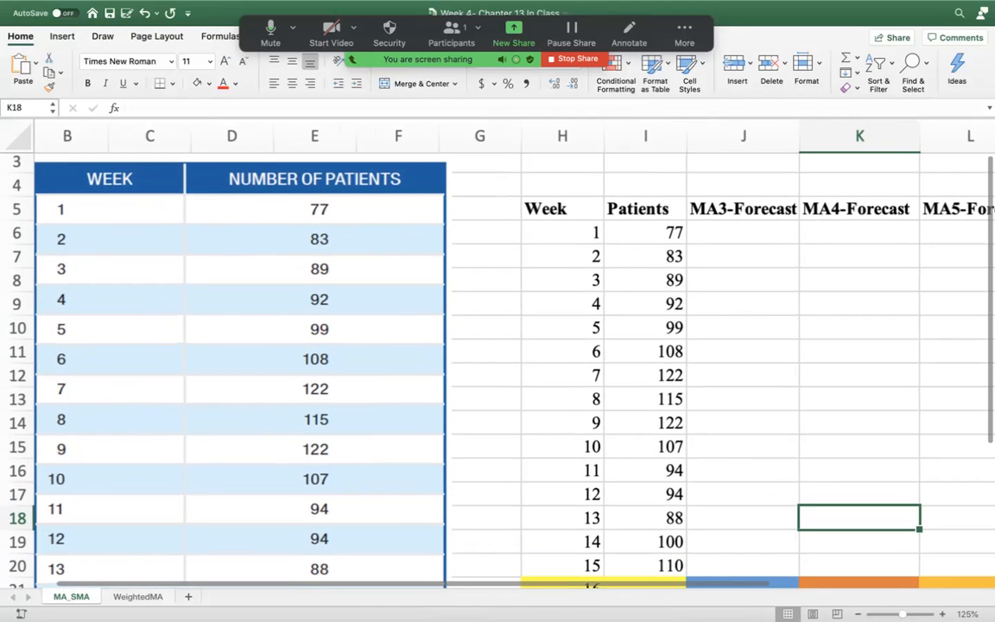
{"action": "scroll", "coordinate": [498, 355], "scroll_direction": "up", "scroll_amount": 2}
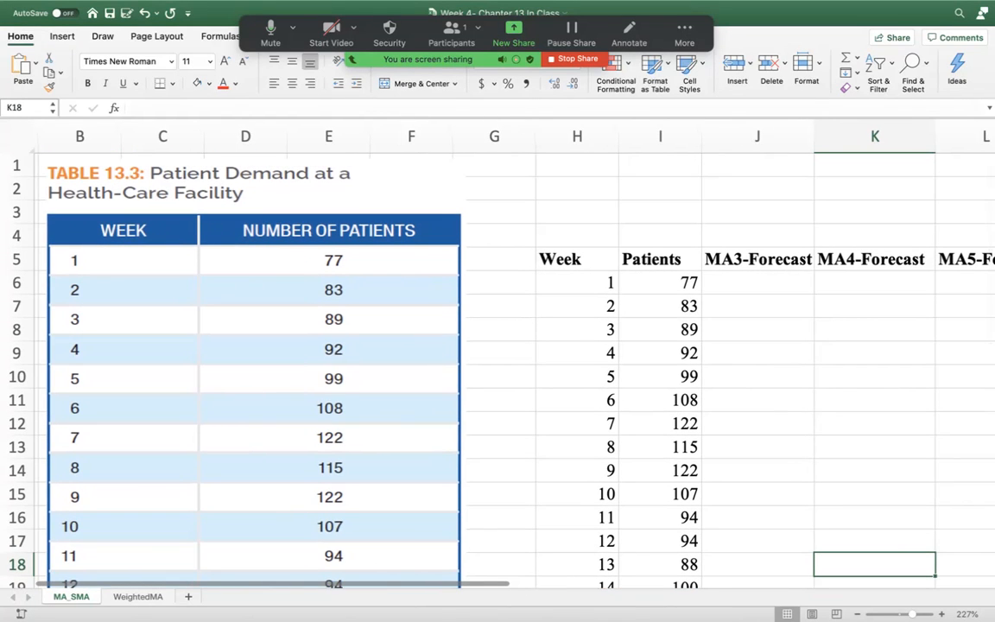
{"action": "scroll", "coordinate": [497, 355], "scroll_direction": "down", "scroll_amount": 1}
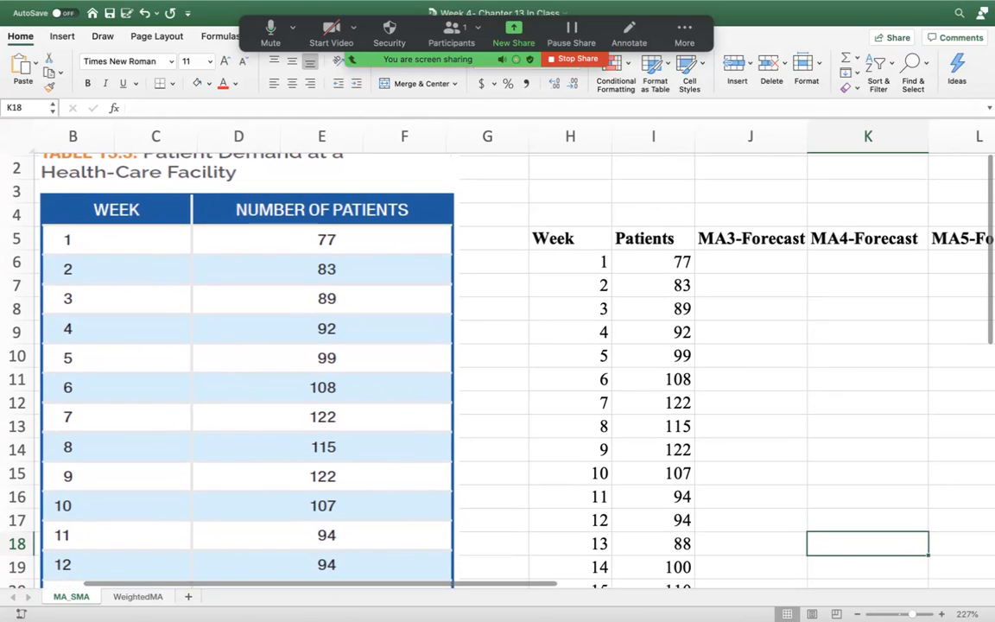
{"action": "scroll", "coordinate": [497, 354], "scroll_direction": "down", "scroll_amount": 1}
{"action": "scroll", "coordinate": [498, 354], "scroll_direction": "down", "scroll_amount": 1}
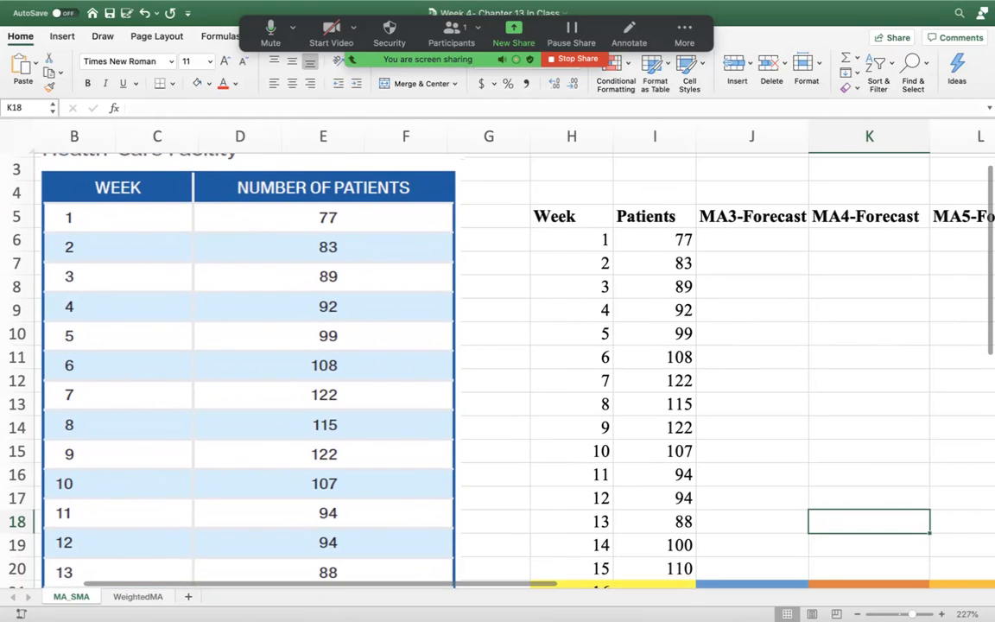
{"action": "scroll", "coordinate": [498, 354], "scroll_direction": "down", "scroll_amount": 4}
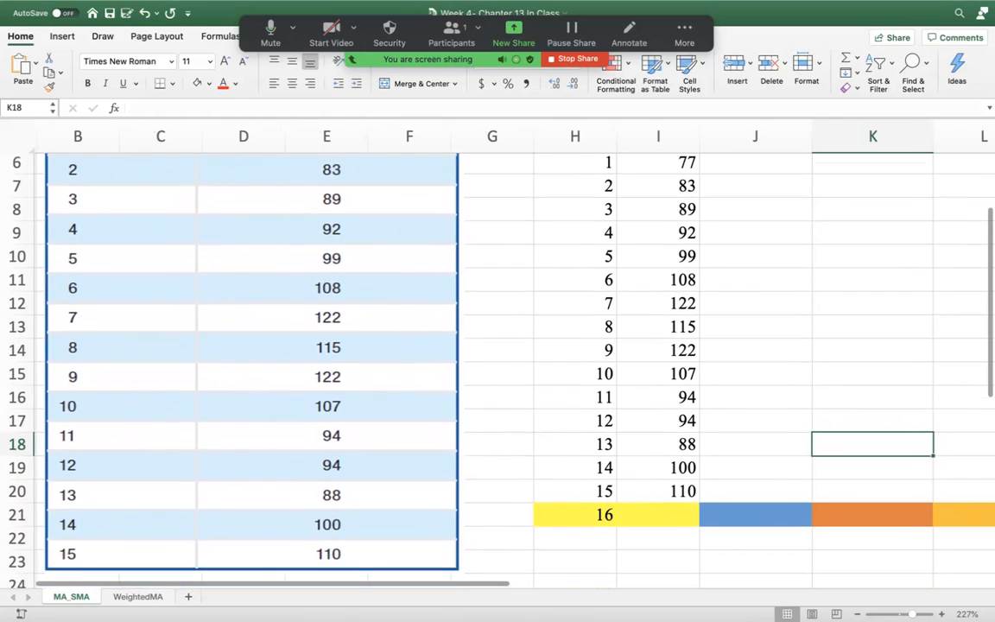
{"action": "scroll", "coordinate": [447, 346], "scroll_direction": "up", "scroll_amount": 4}
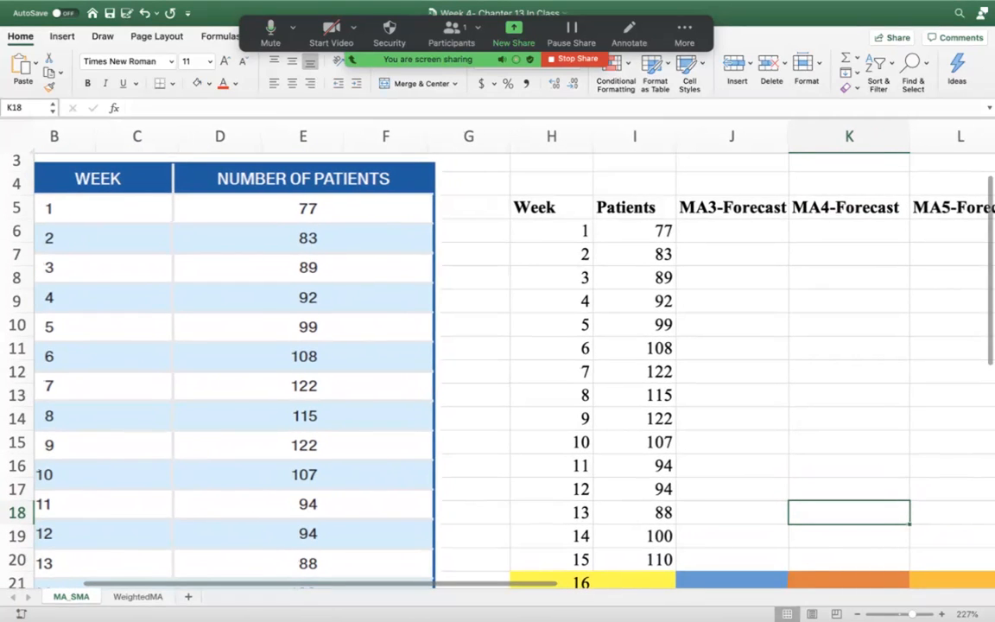
{"action": "scroll", "coordinate": [498, 354], "scroll_direction": "down", "scroll_amount": 1}
{"action": "scroll", "coordinate": [498, 354], "scroll_direction": "down", "scroll_amount": 1}
{"action": "scroll", "coordinate": [498, 354], "scroll_direction": "right", "scroll_amount": 2}
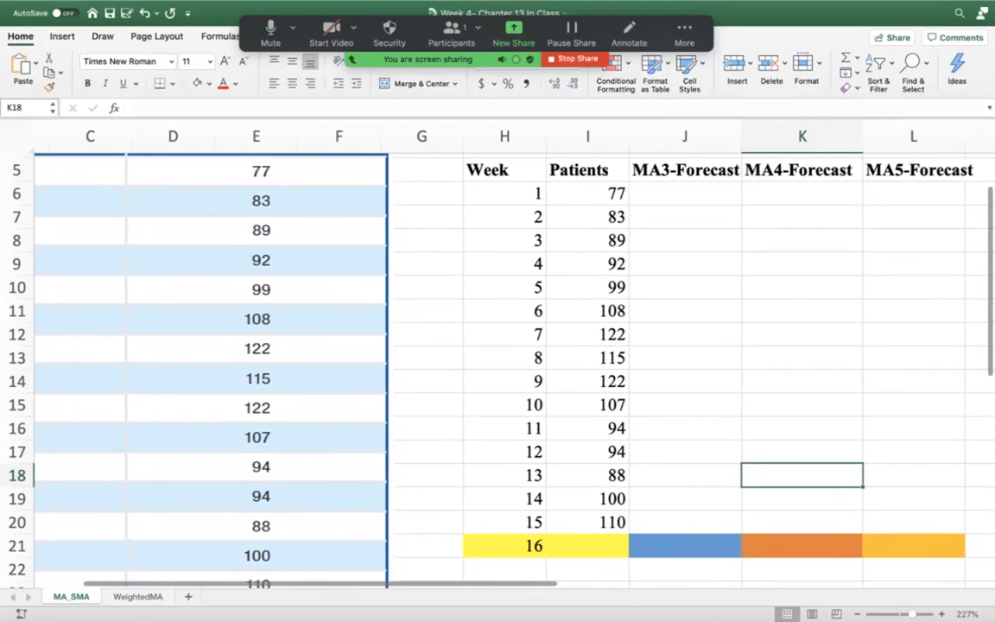
{"action": "scroll", "coordinate": [498, 354], "scroll_direction": "up", "scroll_amount": 3}
{"action": "scroll", "coordinate": [497, 354], "scroll_direction": "right", "scroll_amount": 2}
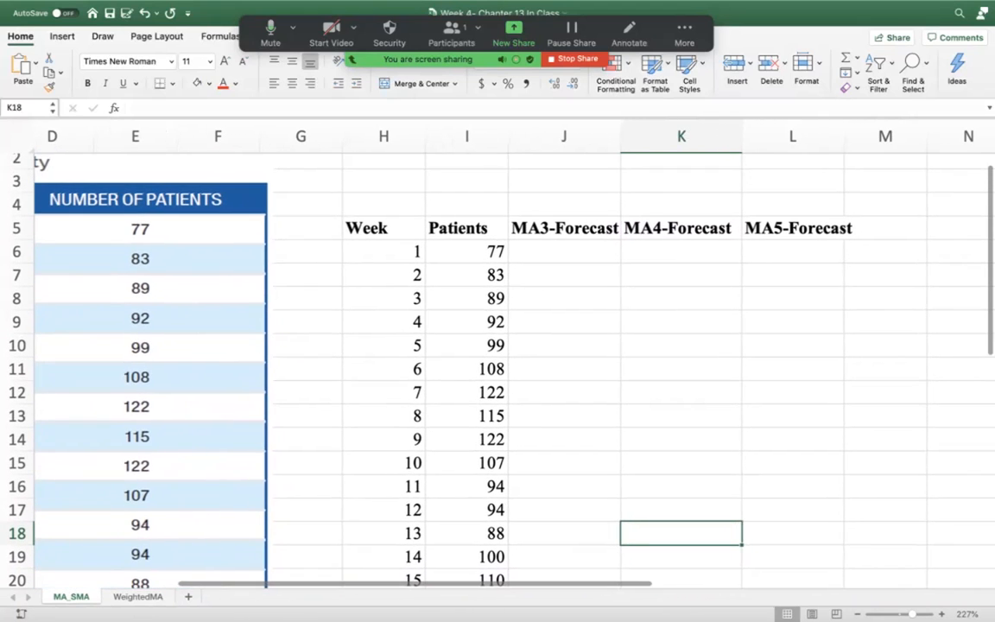
{"action": "scroll", "coordinate": [497, 354], "scroll_direction": "right", "scroll_amount": 2}
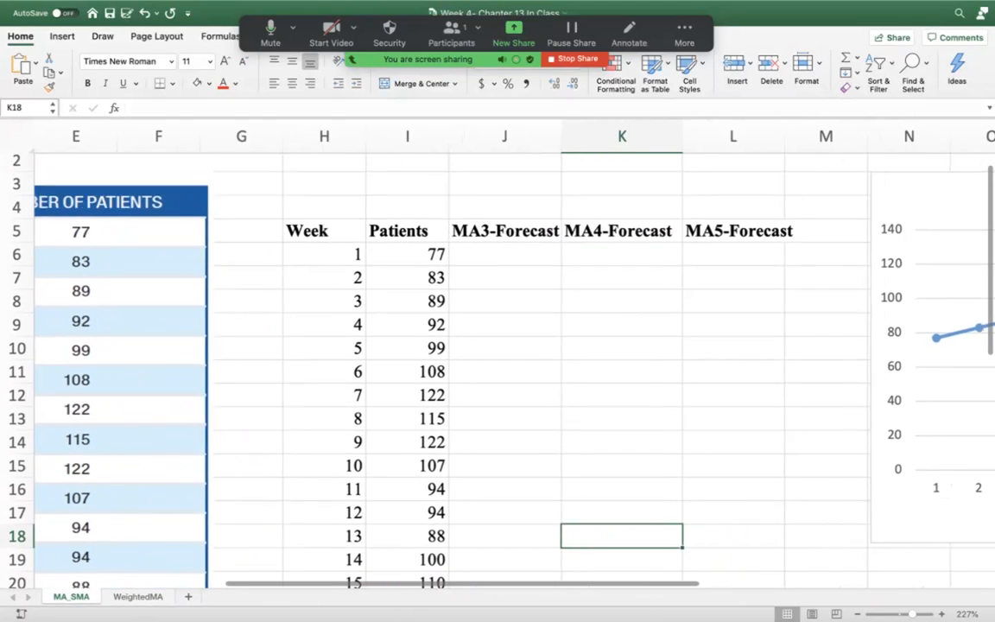
{"action": "scroll", "coordinate": [497, 354], "scroll_direction": "down", "scroll_amount": 3}
{"action": "scroll", "coordinate": [497, 355], "scroll_direction": "down", "scroll_amount": 1}
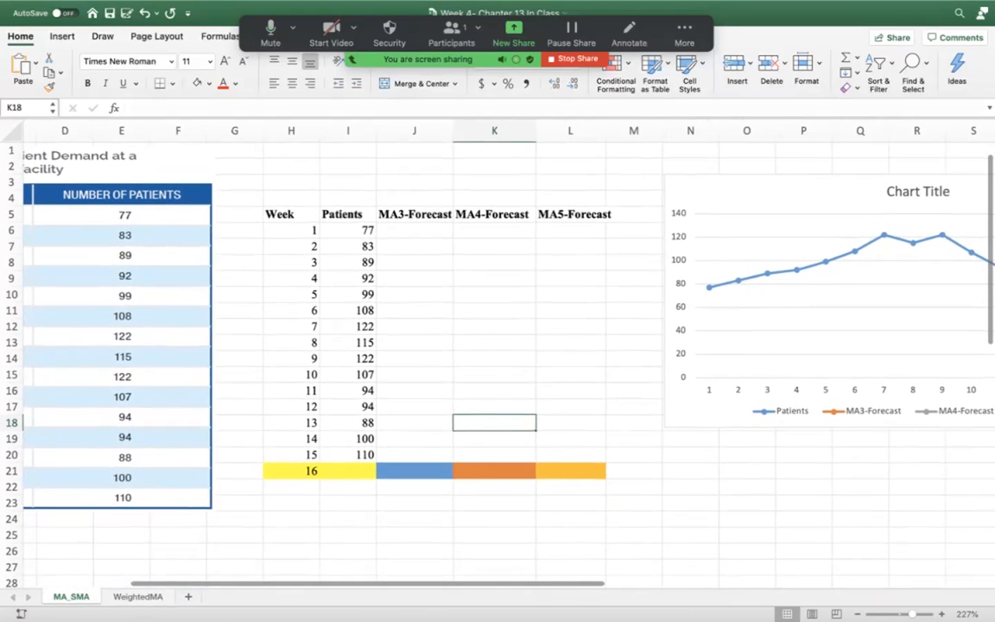
Step: Label the three forecast columns with n=3, n=4 and n=5 in cells J4, K4 and L4
{"action": "left_click", "coordinate": [446, 197]}
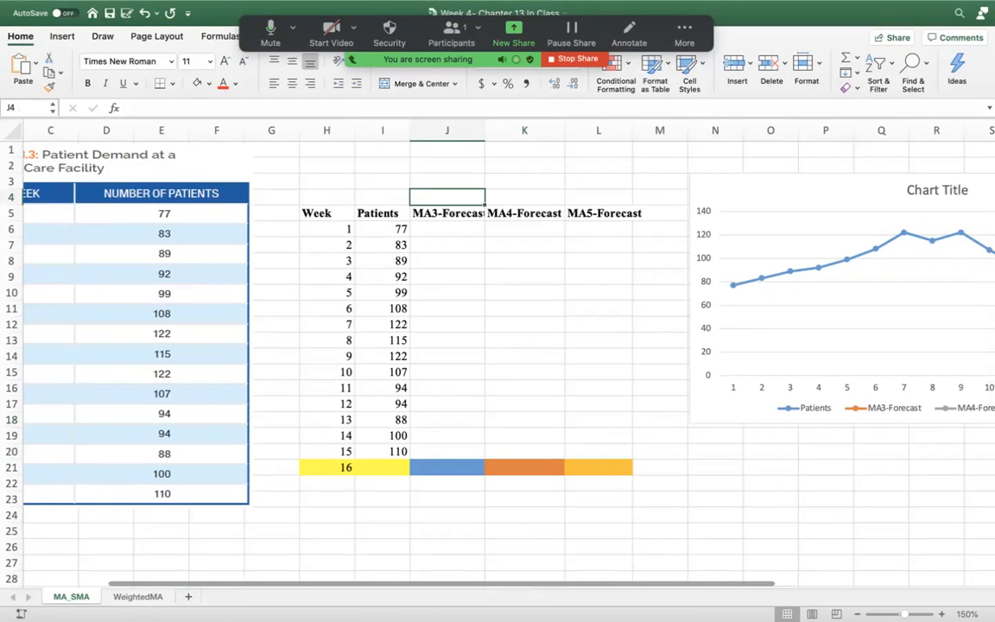
{"action": "type", "text": "n"}
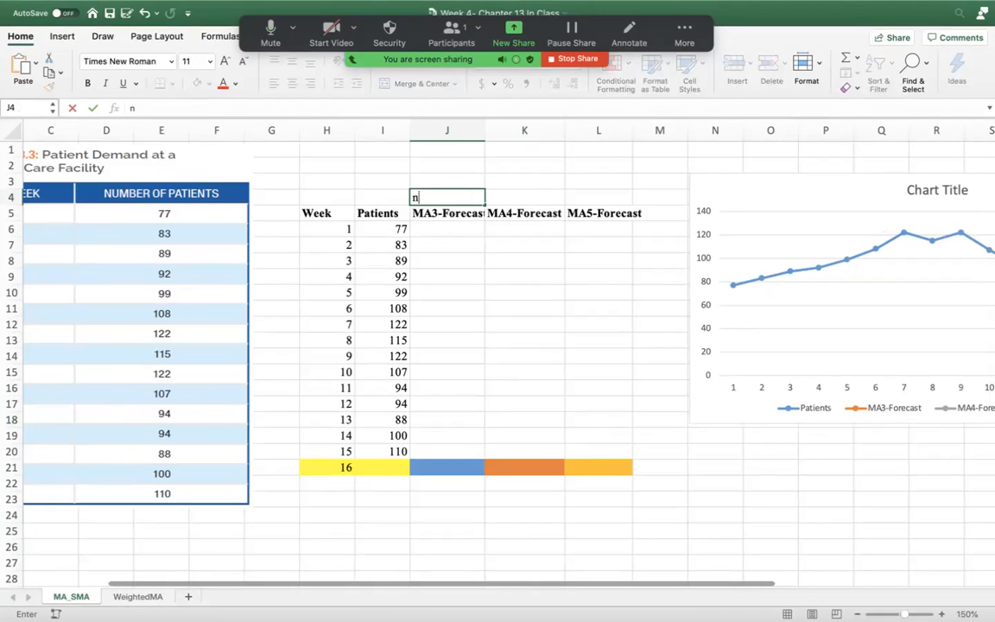
{"action": "type", "text": "=3"}
{"action": "key", "text": "Tab"}
{"action": "type", "text": "n=4"}
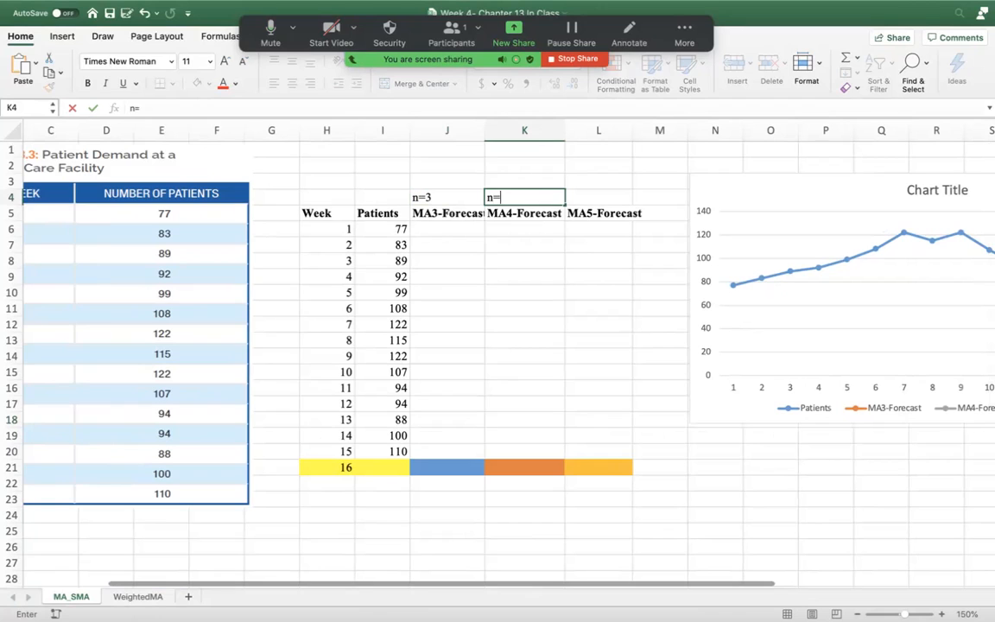
{"action": "key", "text": "Tab"}
{"action": "type", "text": "n=5"}
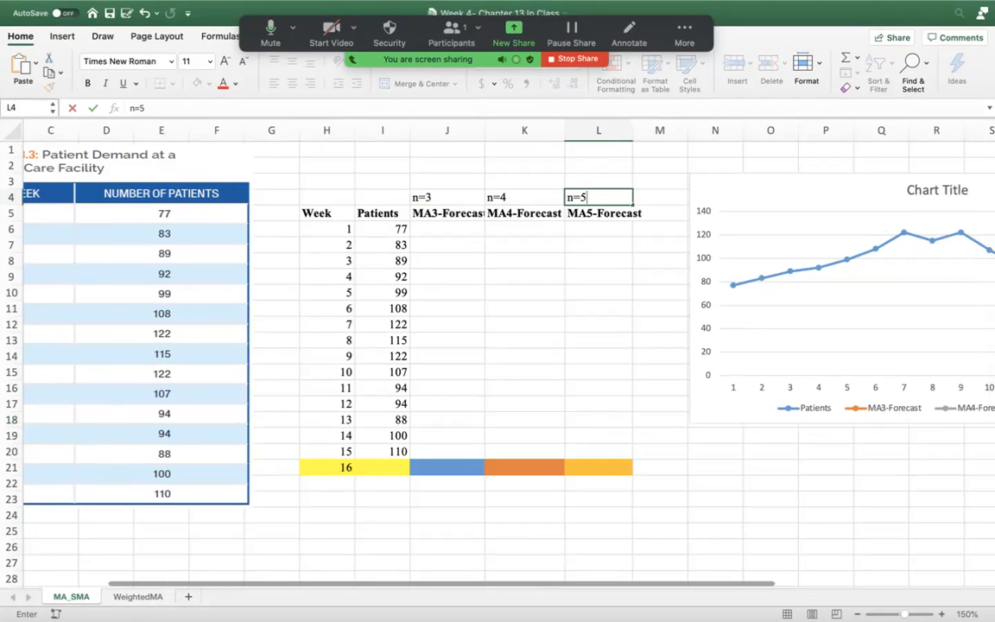
{"action": "left_click", "coordinate": [599, 245]}
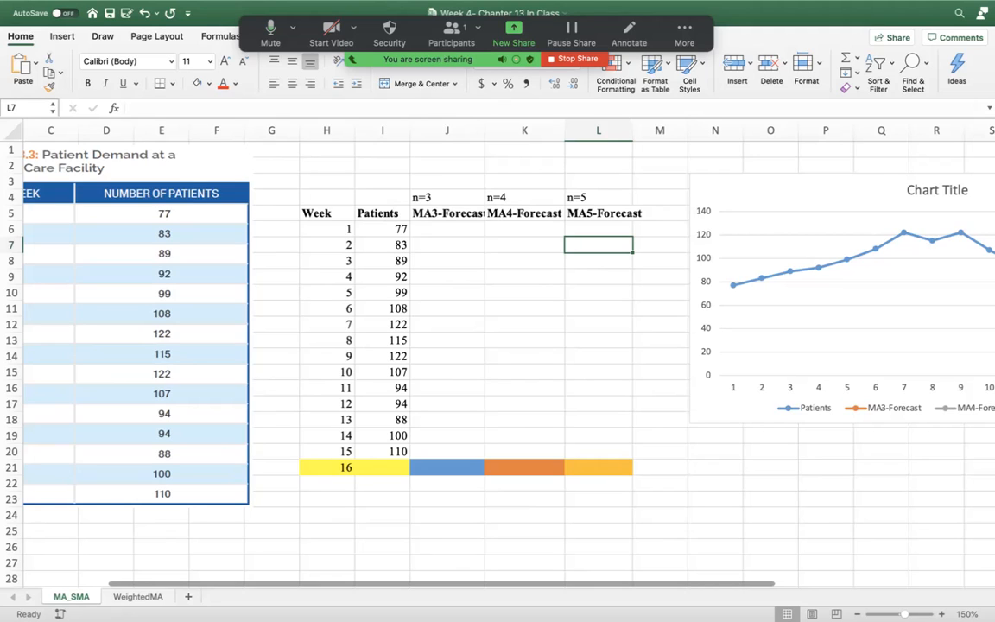
{"action": "left_click", "coordinate": [447, 197]}
{"action": "left_click_drag", "start_coordinate": [447, 197], "coordinate": [447, 449]}
{"action": "left_click_drag", "start_coordinate": [525, 451], "coordinate": [524, 197]}
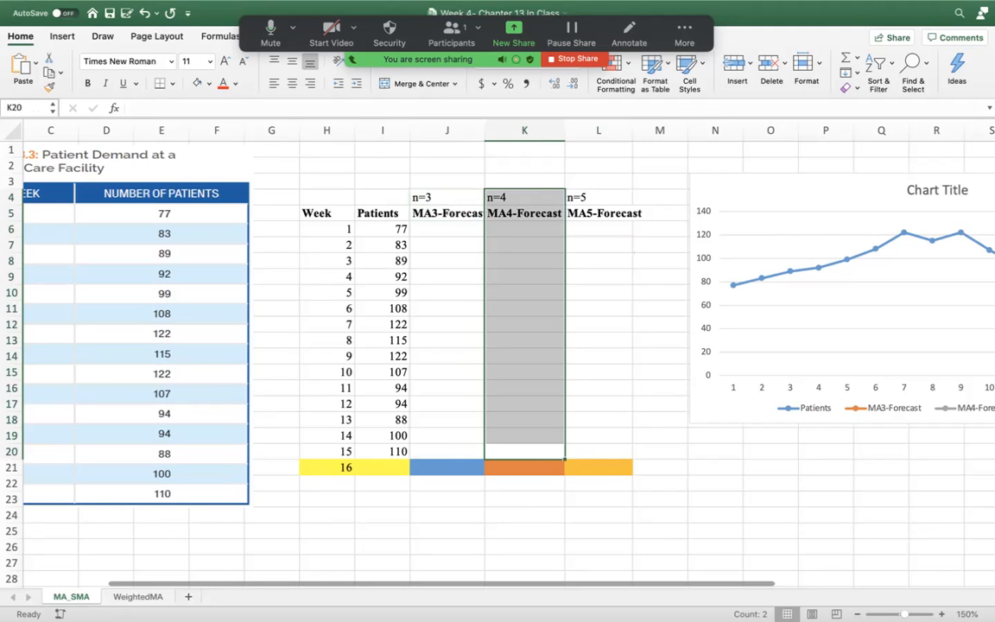
{"action": "left_click_drag", "start_coordinate": [599, 197], "coordinate": [599, 435]}
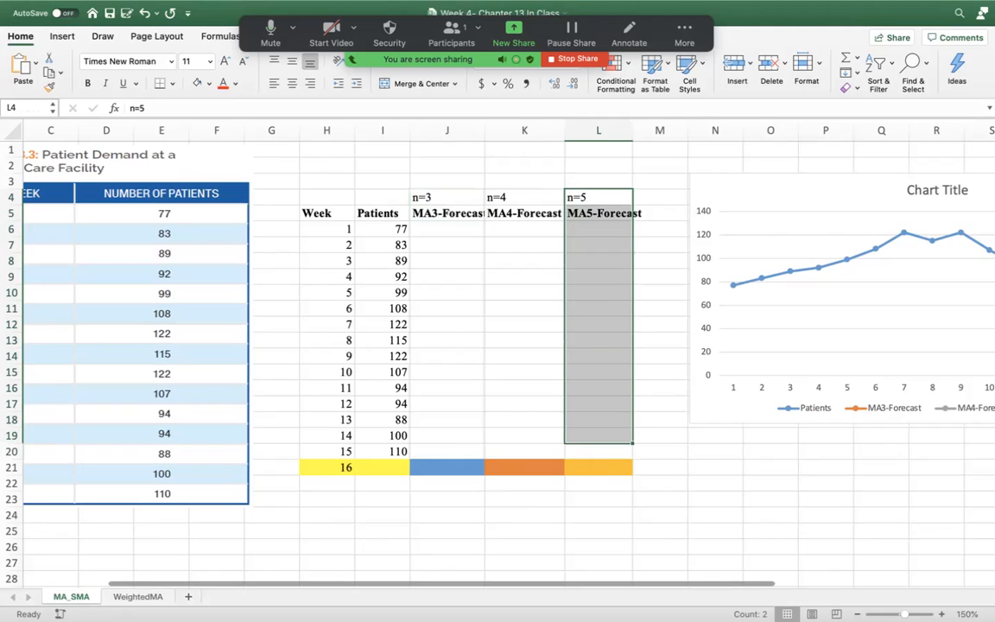
{"action": "left_click", "coordinate": [524, 388]}
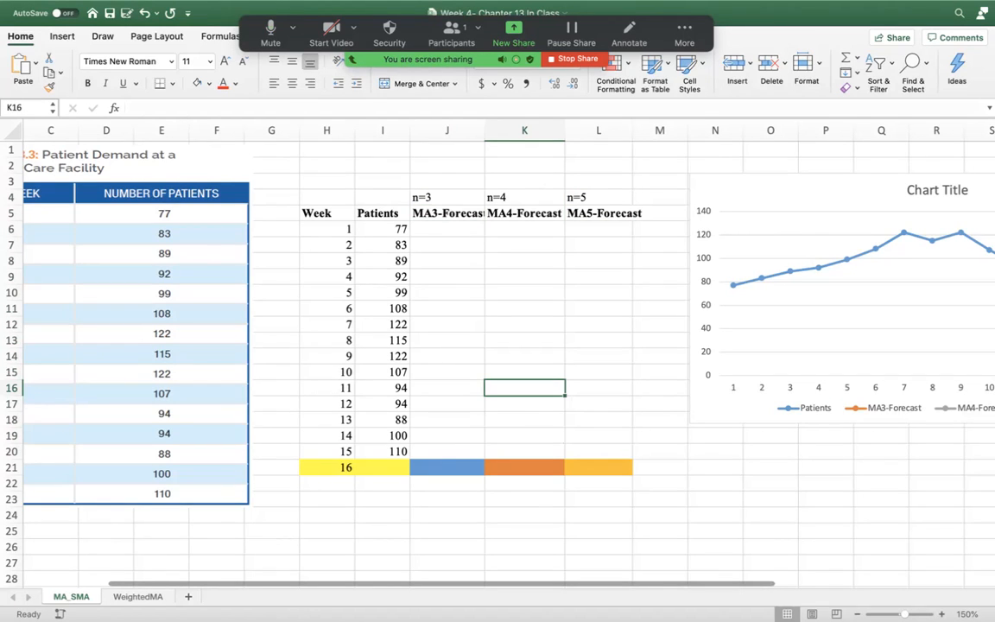
{"action": "left_click_drag", "start_coordinate": [327, 468], "coordinate": [599, 469]}
Step: Calculate the week 16 MA3 forecast in J21 as the average of the last three weeks' patients, I18:I20
{"action": "left_click", "coordinate": [447, 467]}
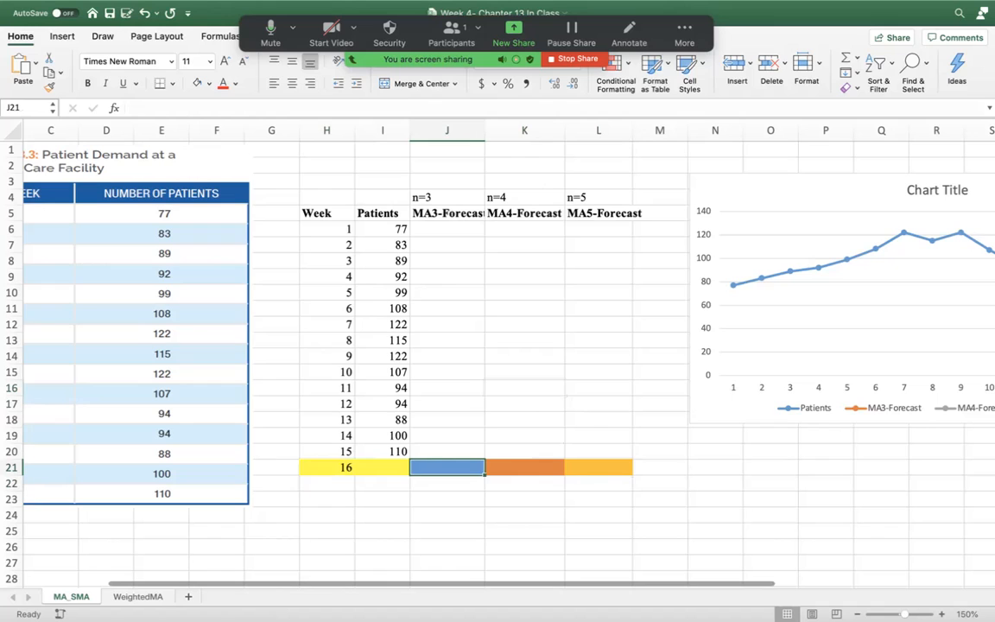
{"action": "type", "text": "="}
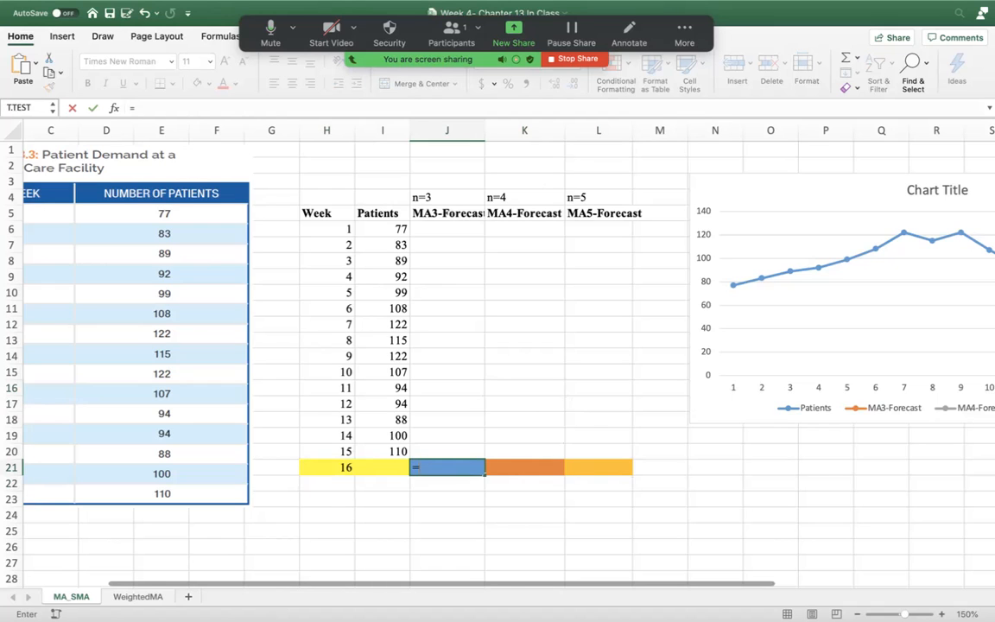
{"action": "type", "text": "average"}
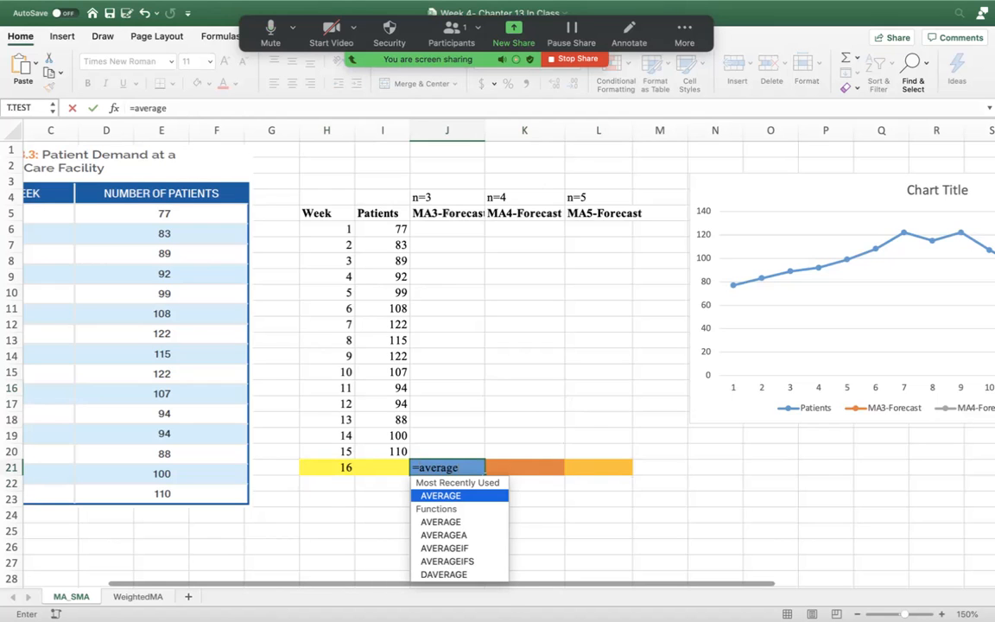
{"action": "type", "text": "()"}
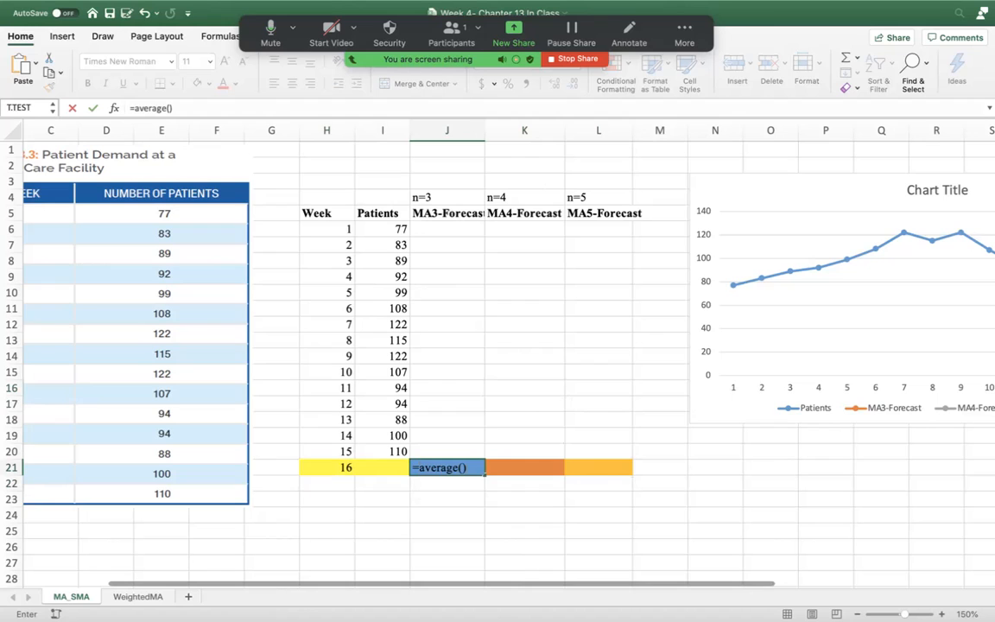
{"action": "left_click", "coordinate": [463, 467]}
{"action": "left_click_drag", "start_coordinate": [399, 450], "coordinate": [399, 419]}
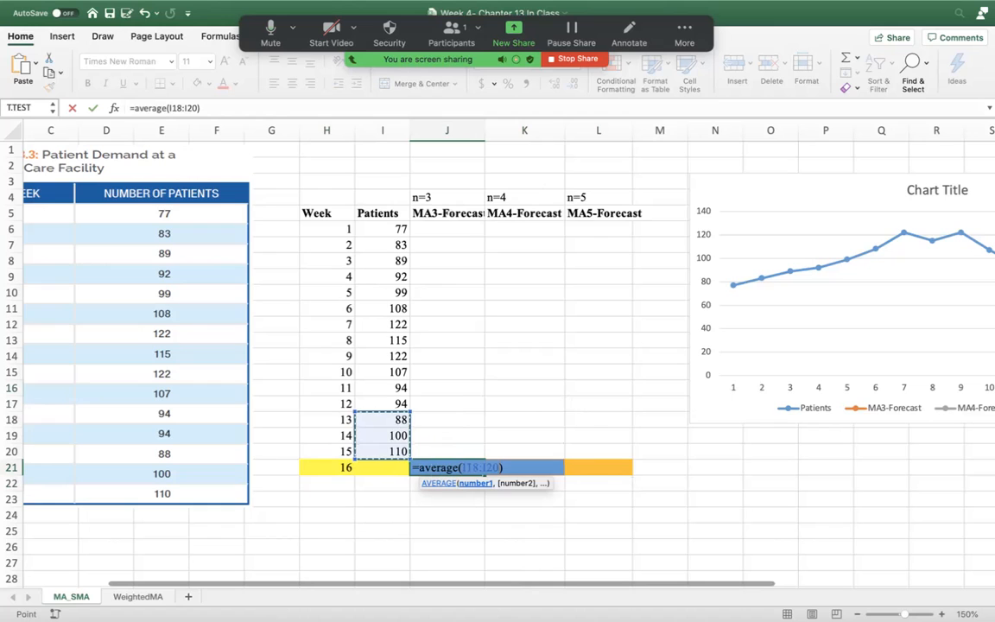
{"action": "key", "text": "Return"}
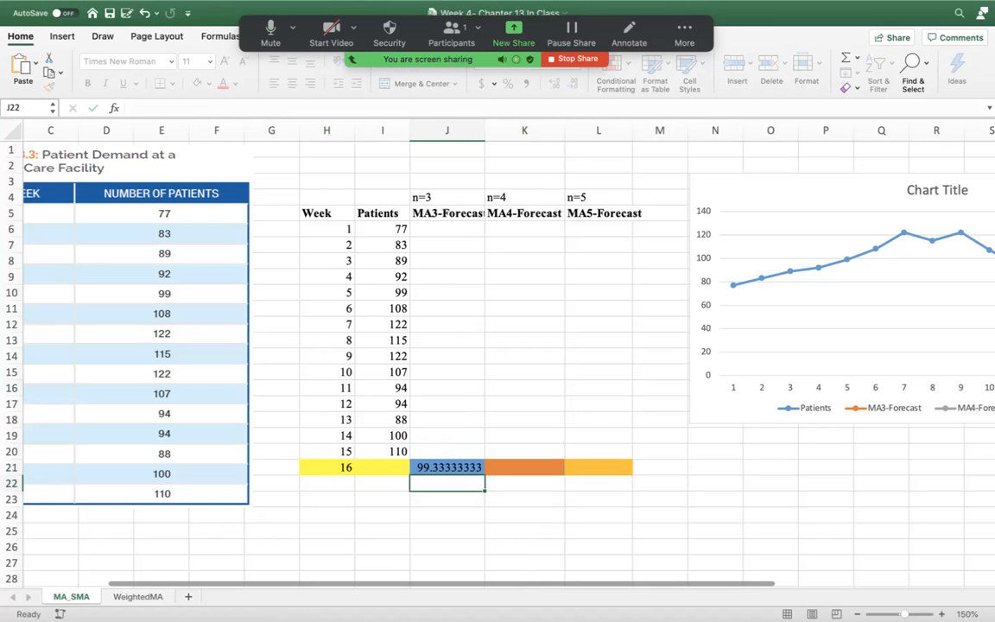
{"action": "left_click", "coordinate": [447, 468]}
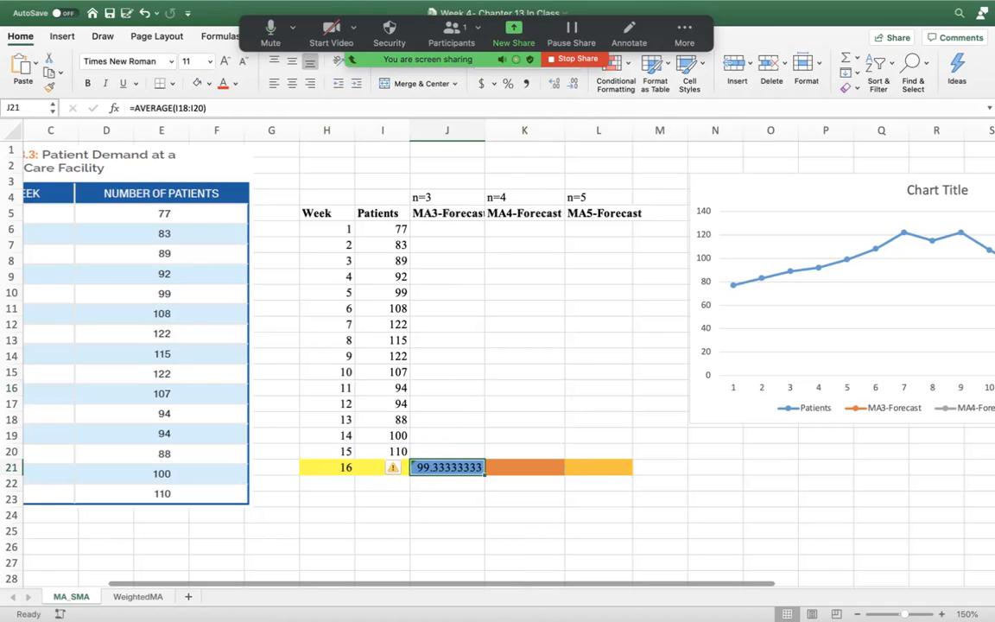
Step: Calculate the week 16 MA4 forecast in K21 as the average of the last four weeks' patients, I17:I20
{"action": "left_click", "coordinate": [525, 467]}
{"action": "type", "text": "=av"}
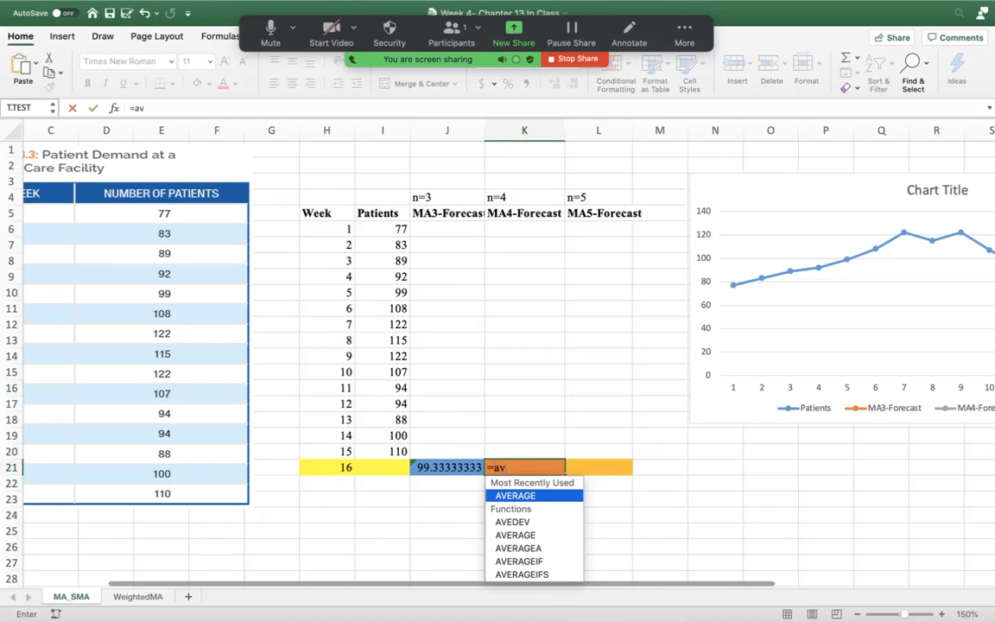
{"action": "type", "text": "erage()"}
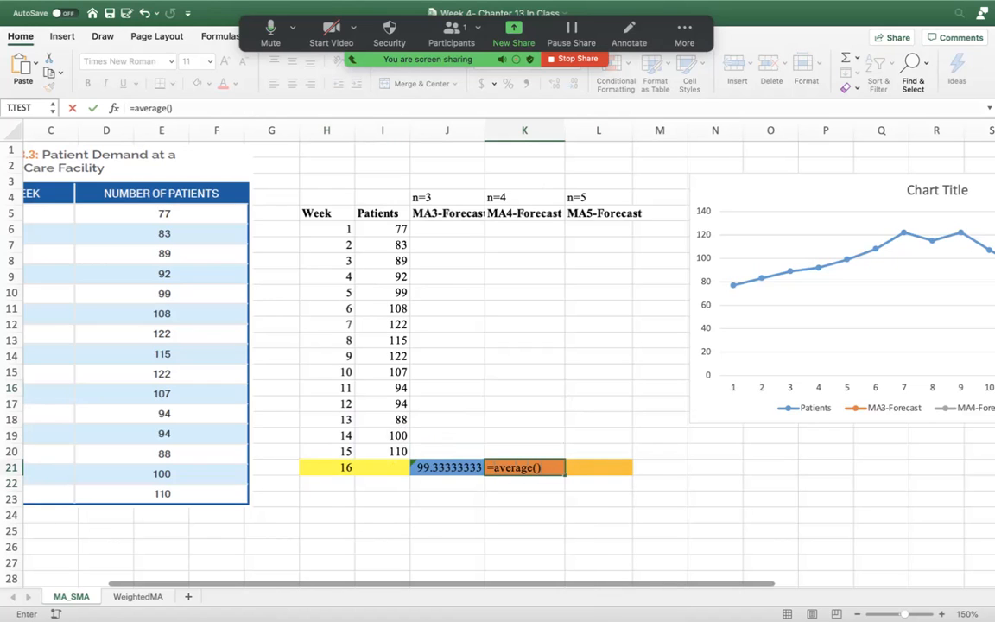
{"action": "left_click", "coordinate": [537, 467]}
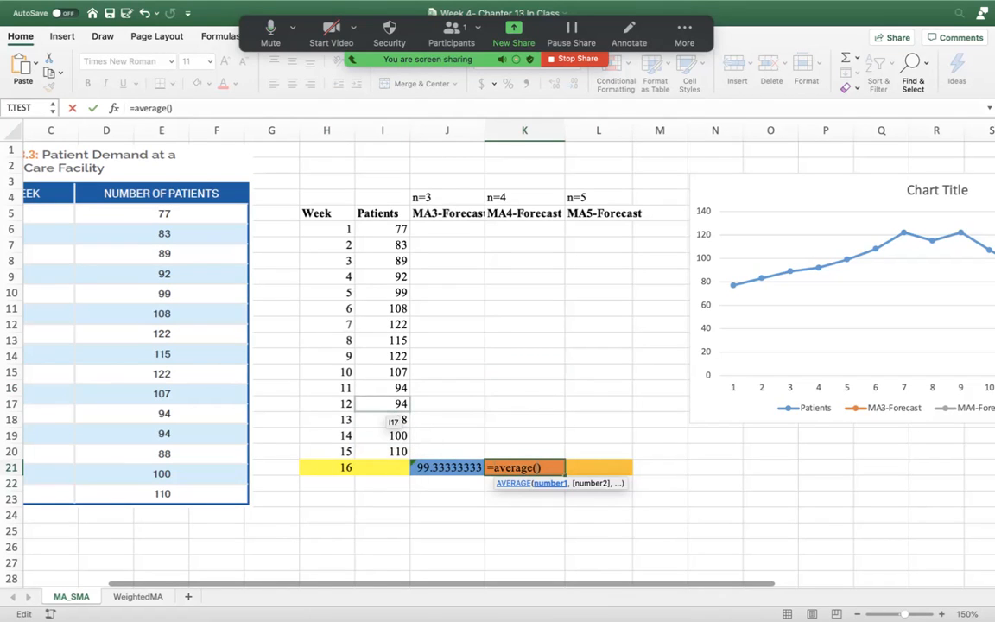
{"action": "left_click_drag", "start_coordinate": [391, 411], "coordinate": [408, 456]}
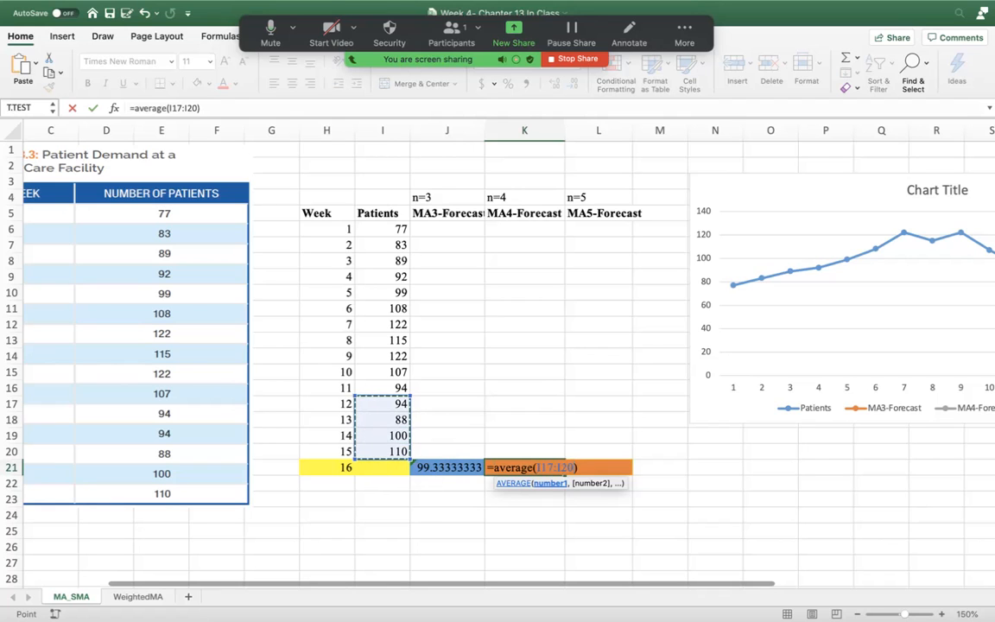
{"action": "key", "text": "Return"}
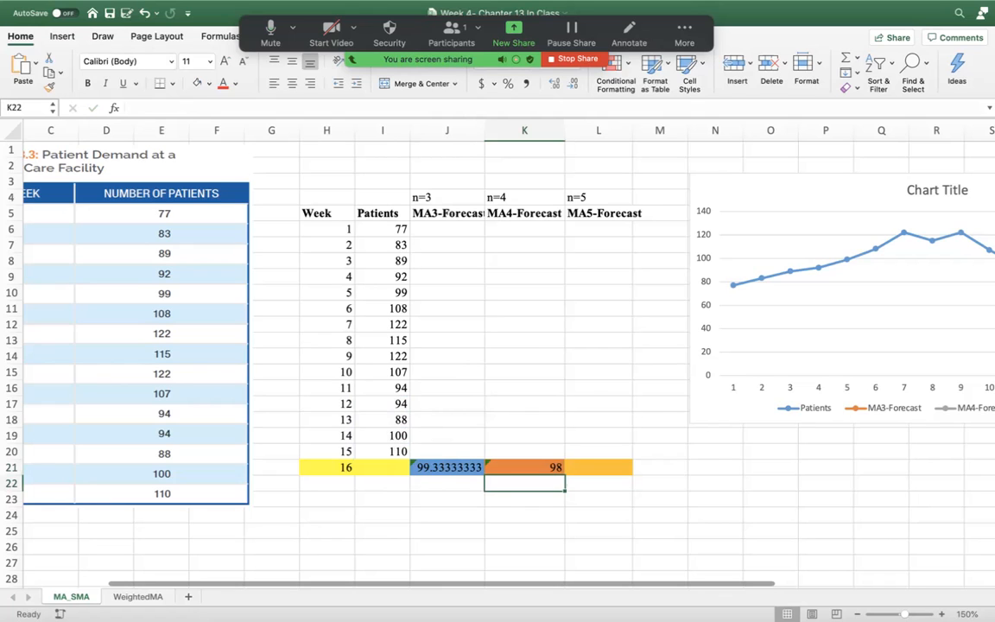
Step: Calculate the week 16 MA5 forecast in L21 as the average of the last five weeks' patients, I16:I20
{"action": "left_click", "coordinate": [598, 467]}
{"action": "type", "text": "="}
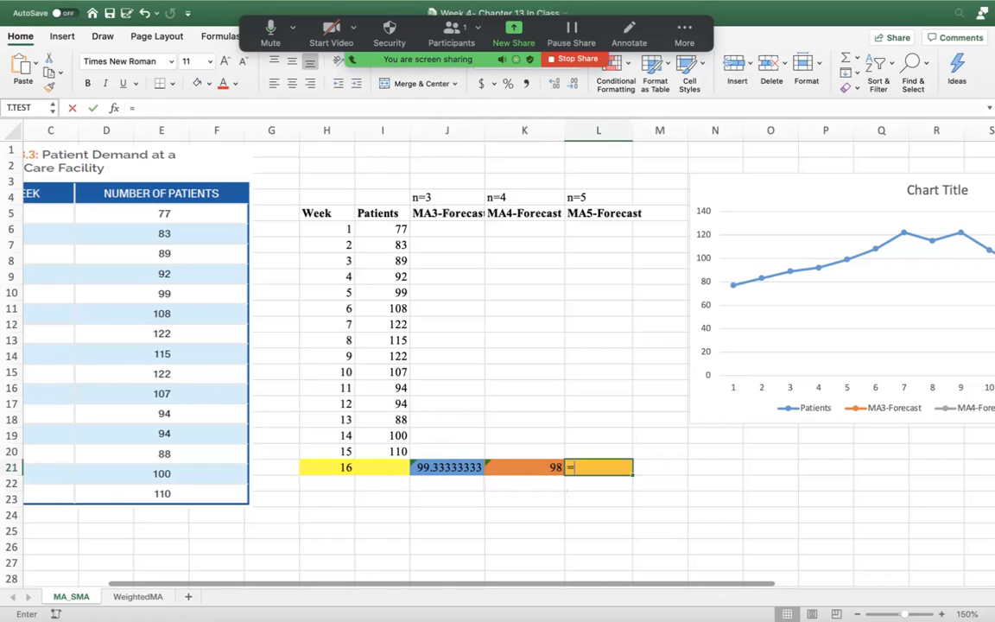
{"action": "type", "text": "avera"}
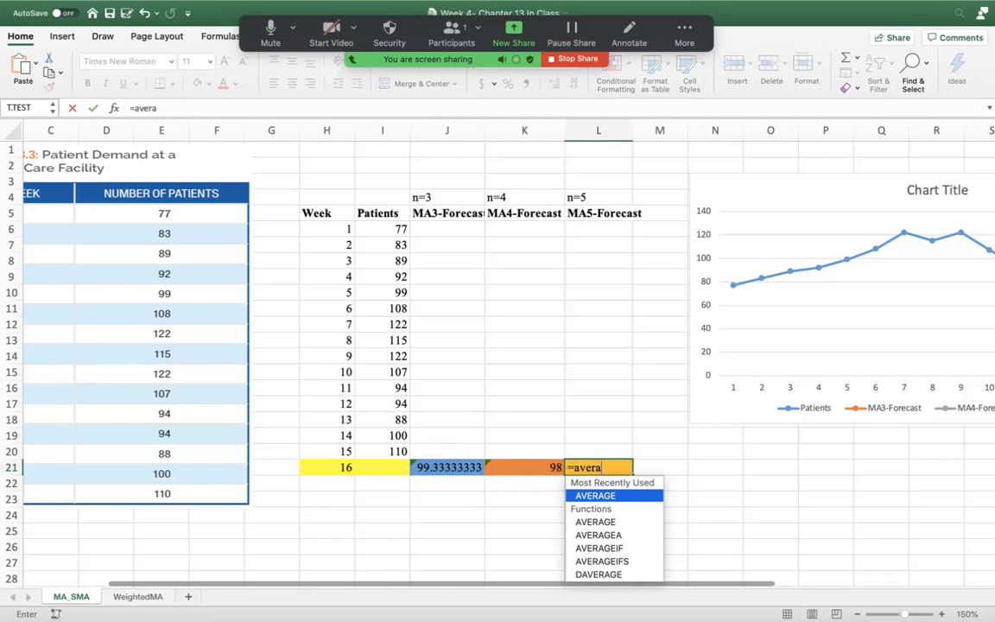
{"action": "type", "text": "ge()"}
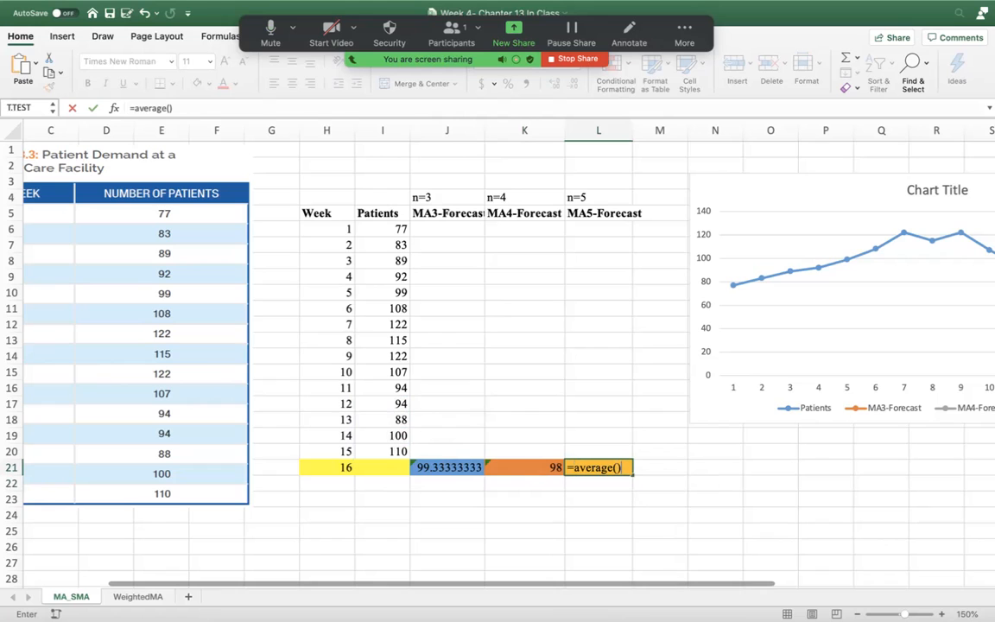
{"action": "left_click_drag", "start_coordinate": [566, 475], "coordinate": [406, 387]}
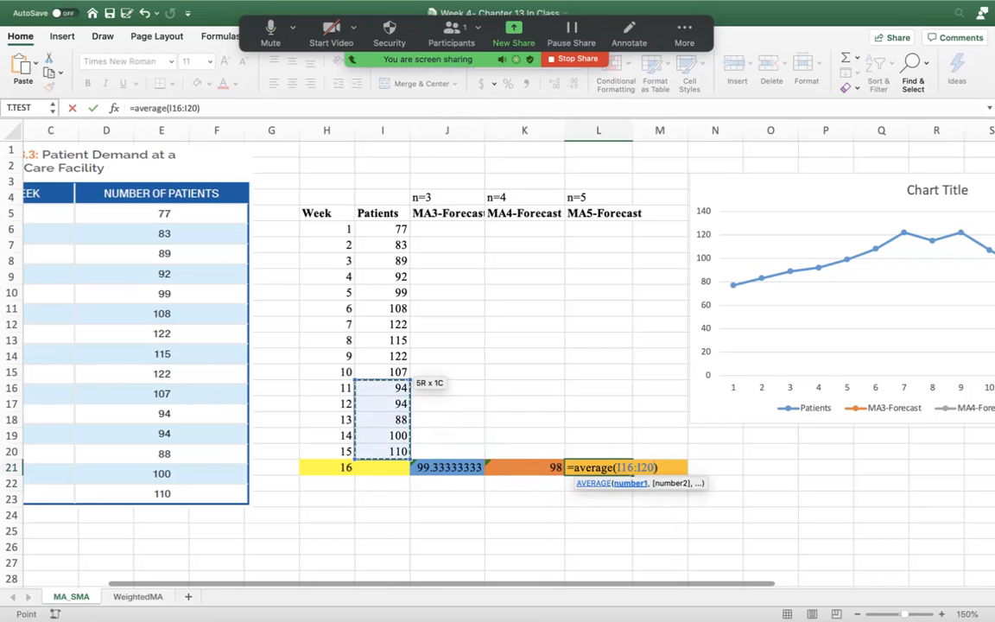
{"action": "key", "text": "Return"}
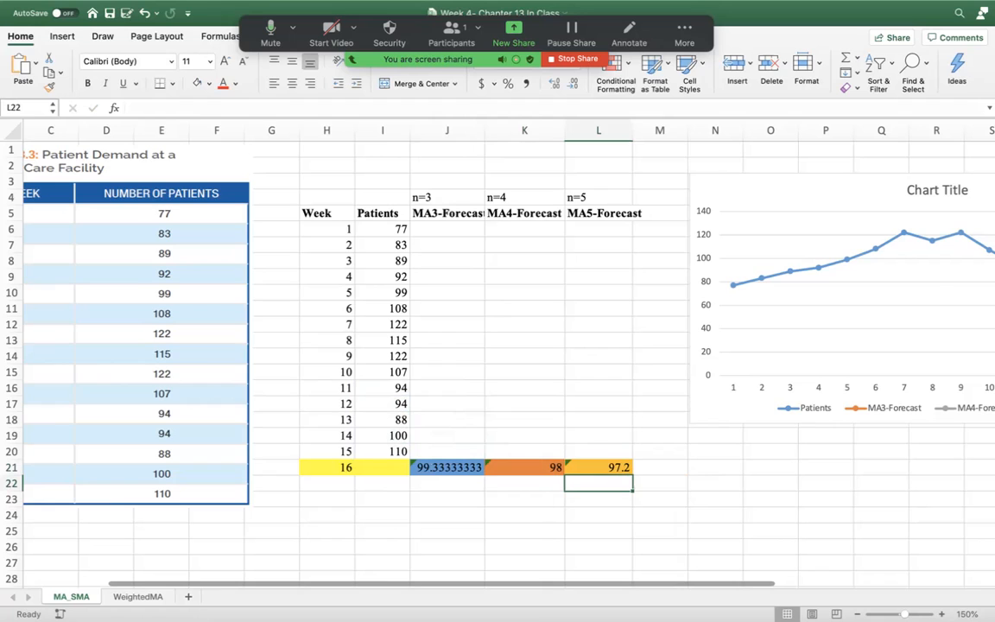
Step: Review the three week 16 forecasts in J21:L21 and the Patients series plotted in the line chart
{"action": "left_click_drag", "start_coordinate": [447, 466], "coordinate": [609, 467]}
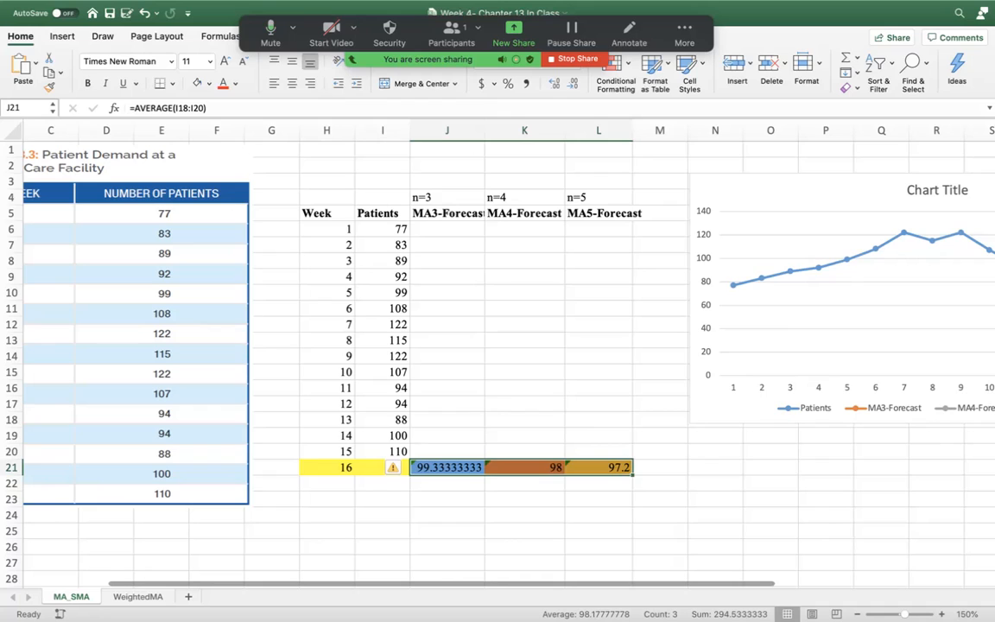
{"action": "left_click", "coordinate": [328, 468]}
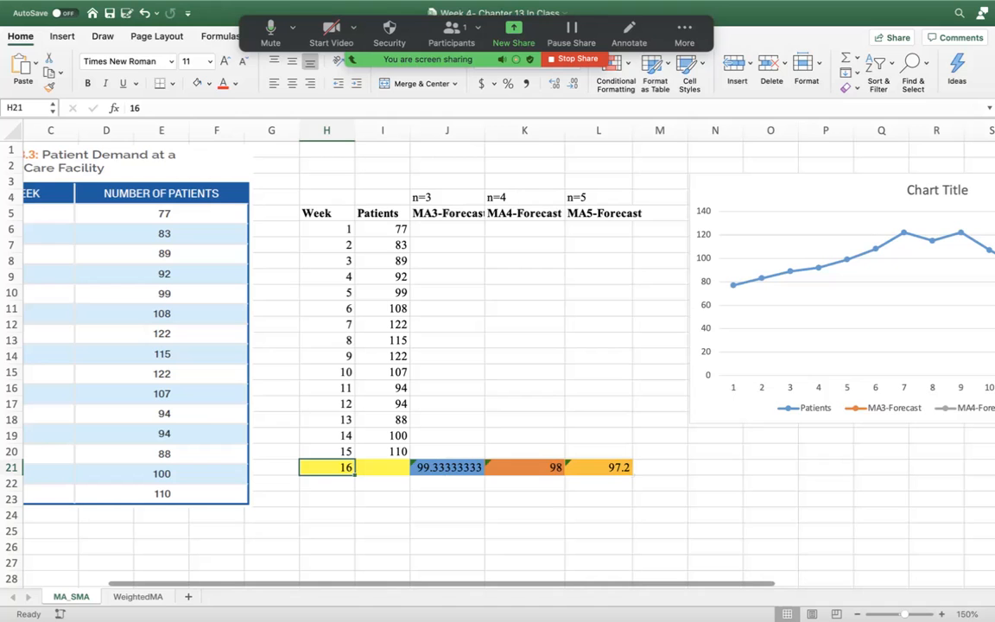
{"action": "scroll", "coordinate": [629, 212], "scroll_direction": "right", "scroll_amount": 3}
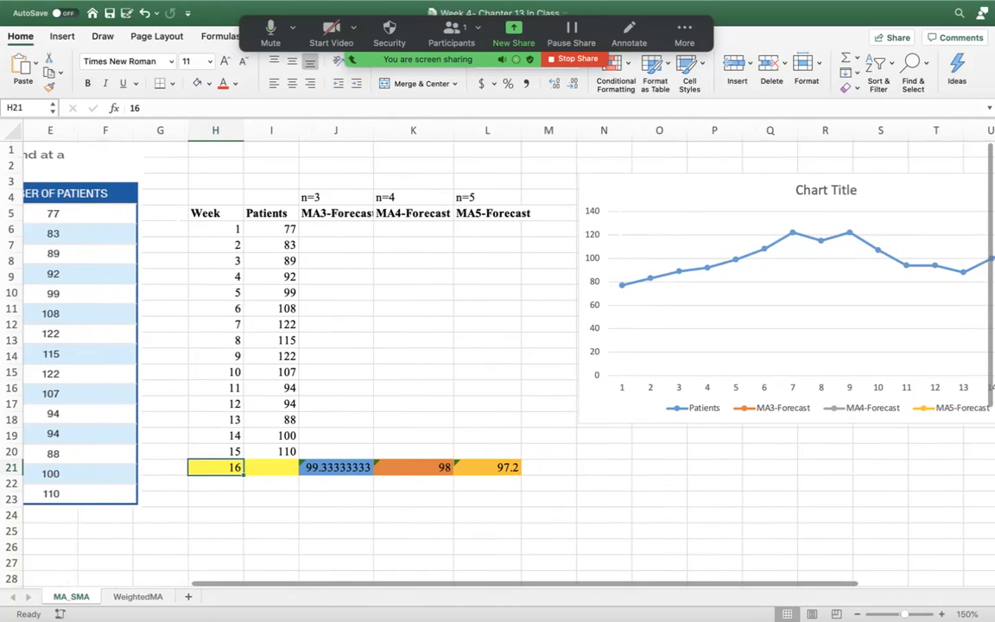
{"action": "left_click", "coordinate": [615, 218]}
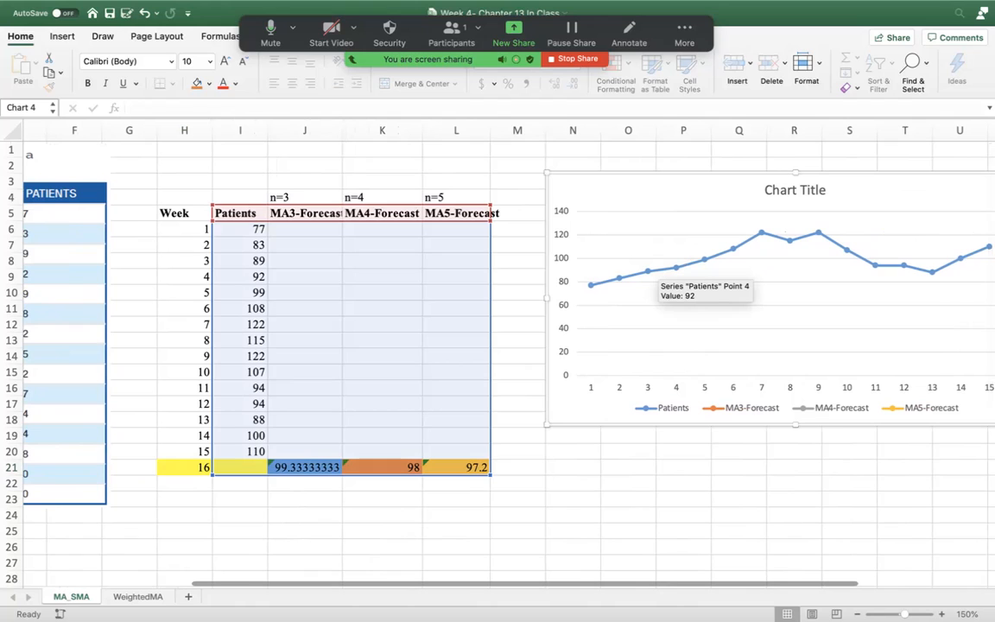
{"action": "left_click", "coordinate": [758, 235]}
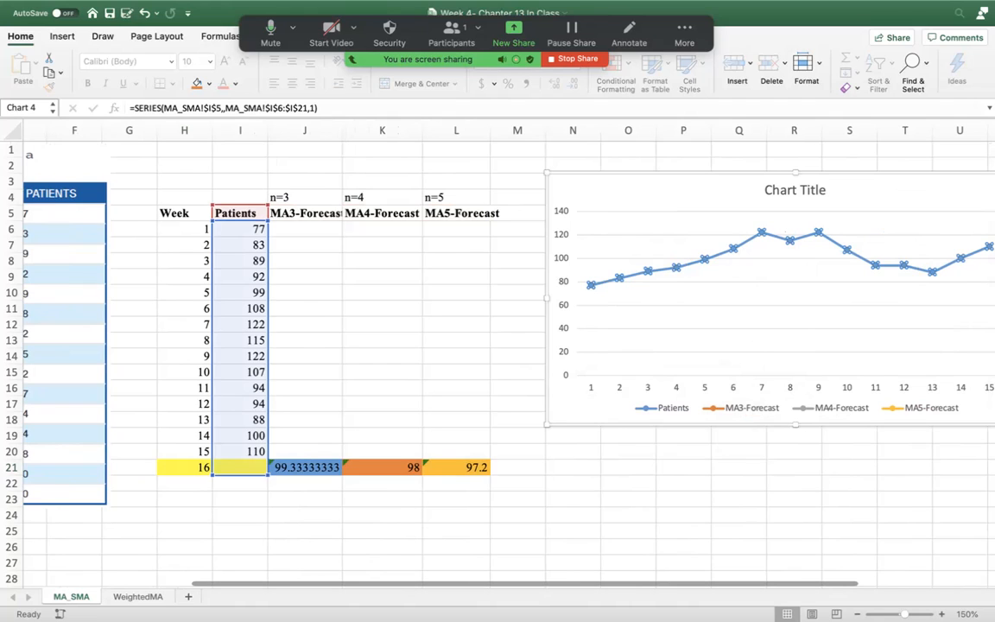
Step: Shade the cells that have no forecast in yellow: J6:J8 for MA3, K6:K9 for MA4 and L6:L10 for MA5
{"action": "left_click", "coordinate": [305, 229]}
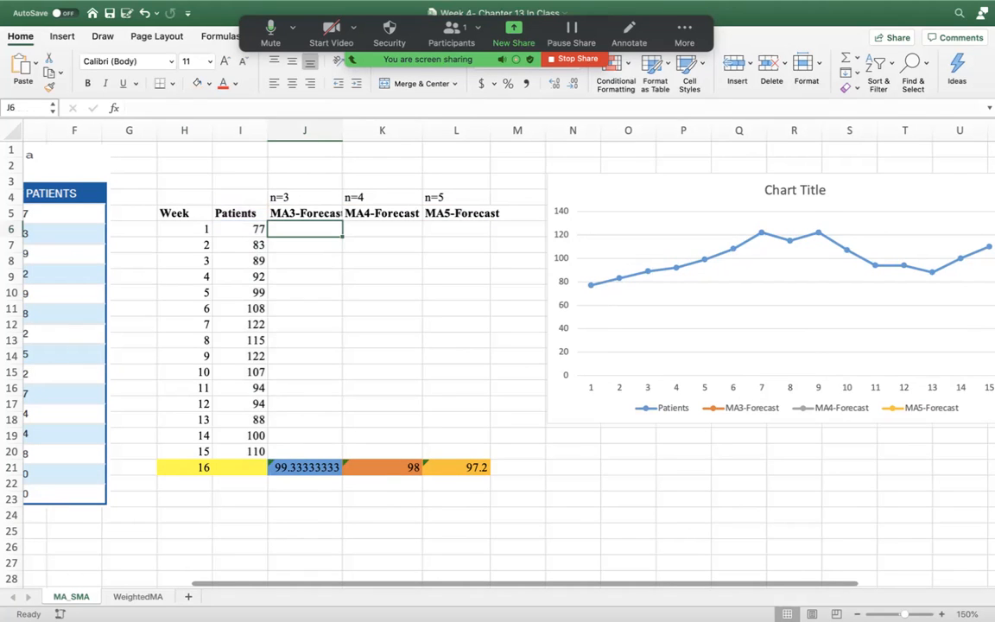
{"action": "left_click_drag", "start_coordinate": [305, 229], "coordinate": [305, 260]}
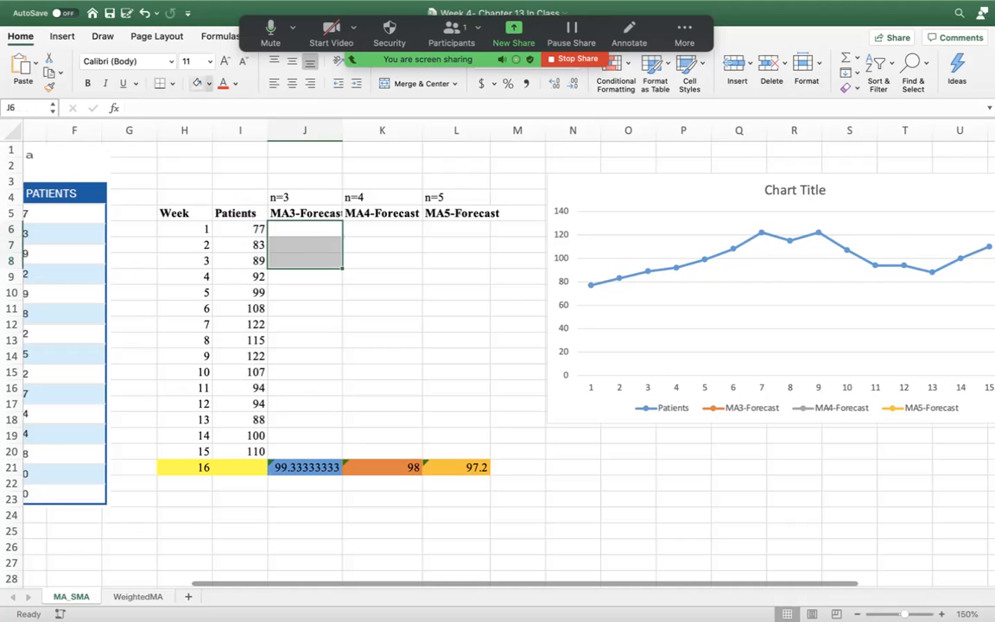
{"action": "left_click", "coordinate": [208, 83]}
{"action": "left_click", "coordinate": [240, 245]}
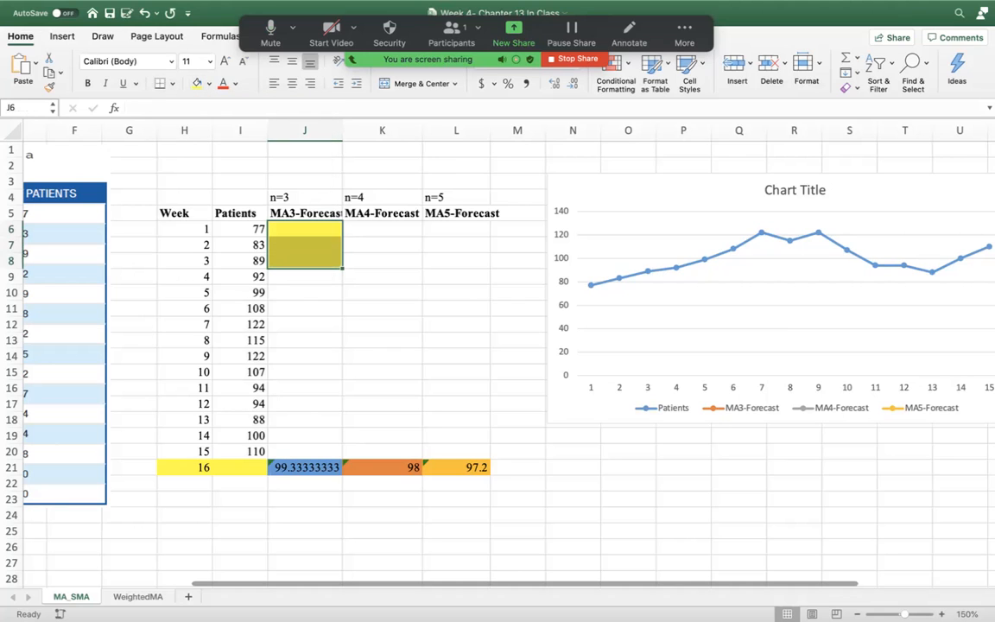
{"action": "left_click_drag", "start_coordinate": [382, 228], "coordinate": [382, 275]}
{"action": "left_click", "coordinate": [196, 84]}
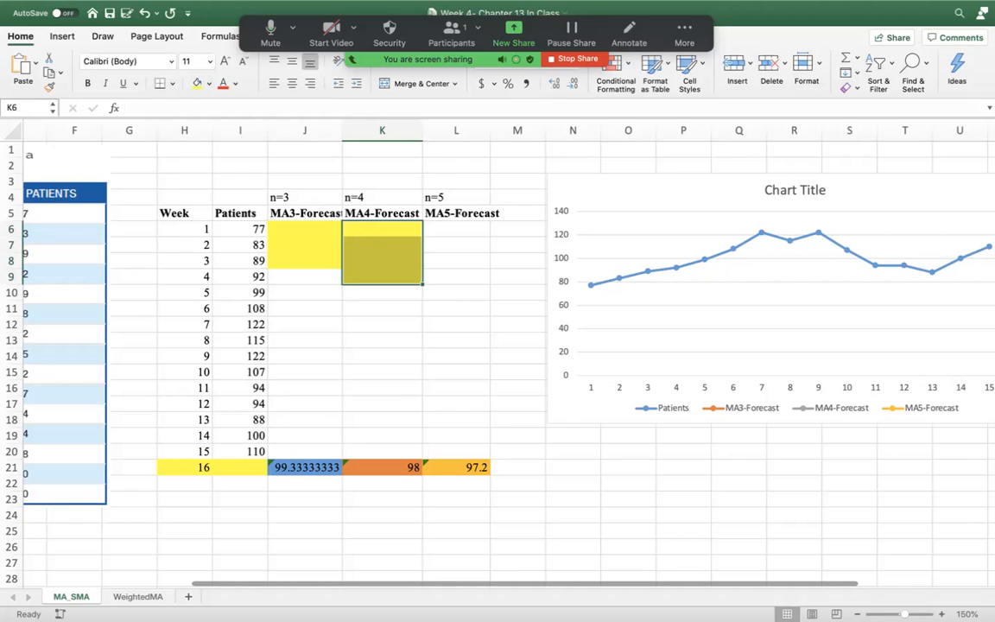
{"action": "left_click_drag", "start_coordinate": [456, 229], "coordinate": [456, 292]}
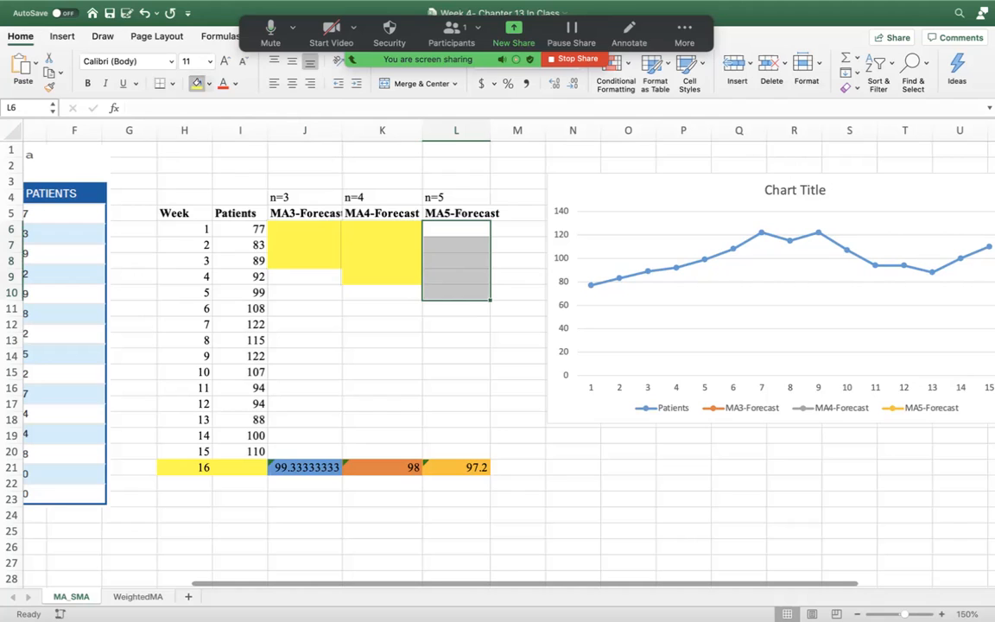
{"action": "left_click", "coordinate": [197, 84]}
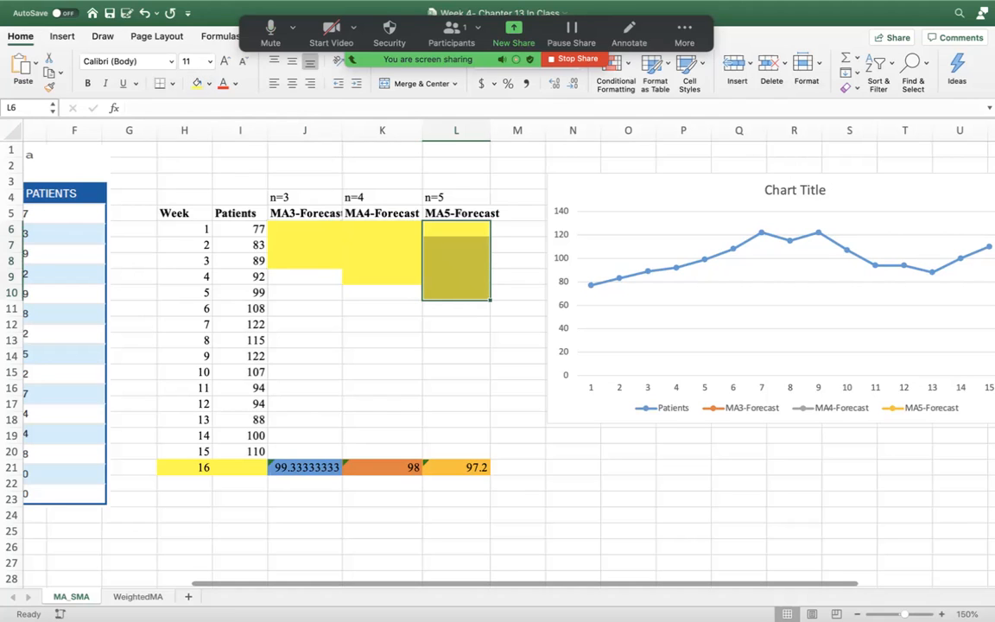
{"action": "left_click", "coordinate": [381, 245]}
{"action": "left_click_drag", "start_coordinate": [305, 229], "coordinate": [456, 260]}
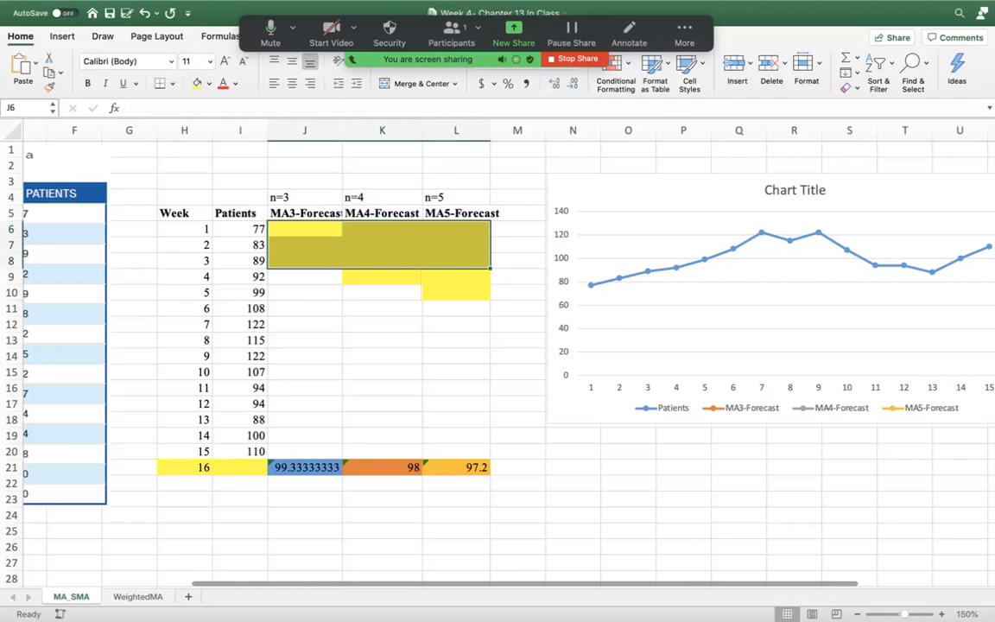
{"action": "left_click", "coordinate": [381, 308]}
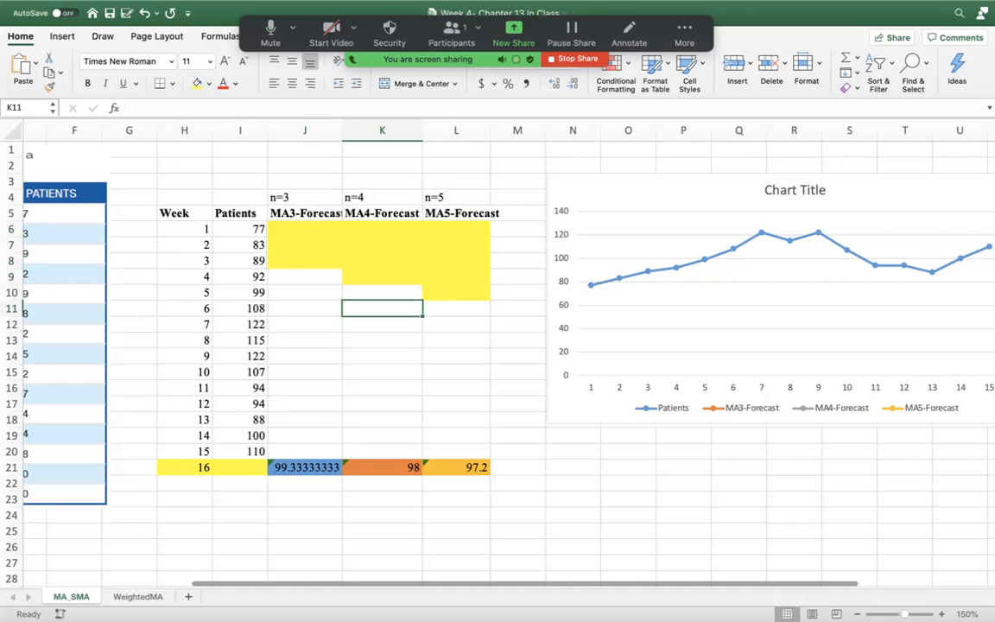
Step: Fill the MA3 average formula from J21 up to week 4 in J9, and check the copied formula in J10
{"action": "left_click", "coordinate": [304, 467]}
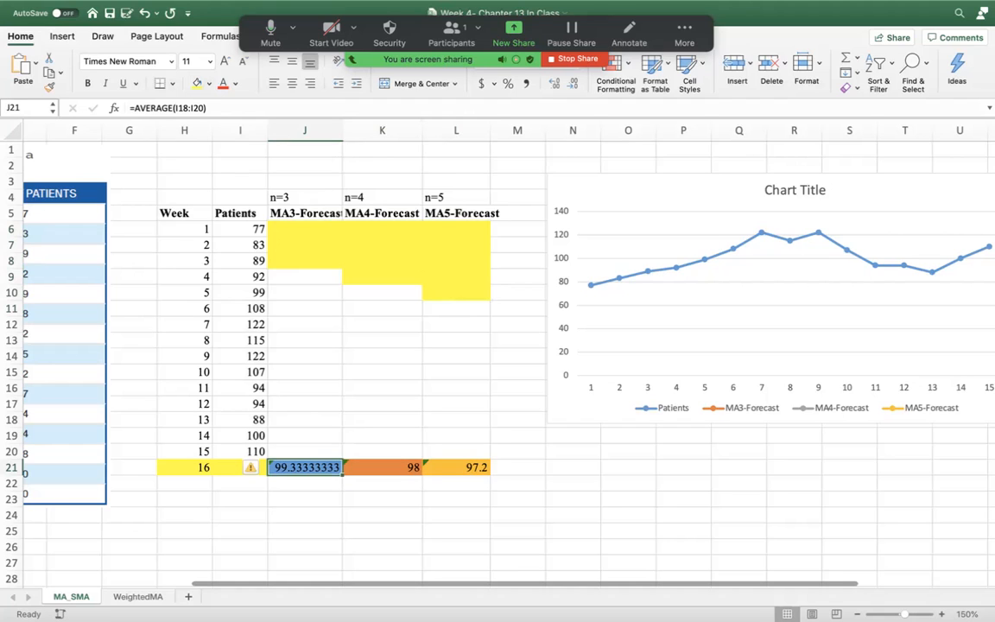
{"action": "left_click_drag", "start_coordinate": [342, 474], "coordinate": [315, 275]}
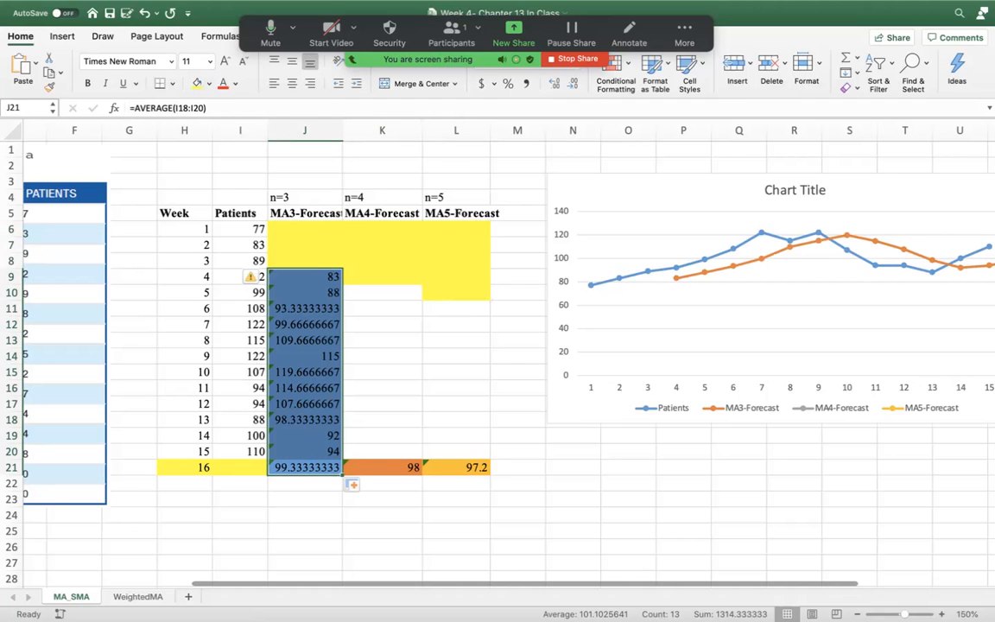
{"action": "left_click", "coordinate": [306, 325]}
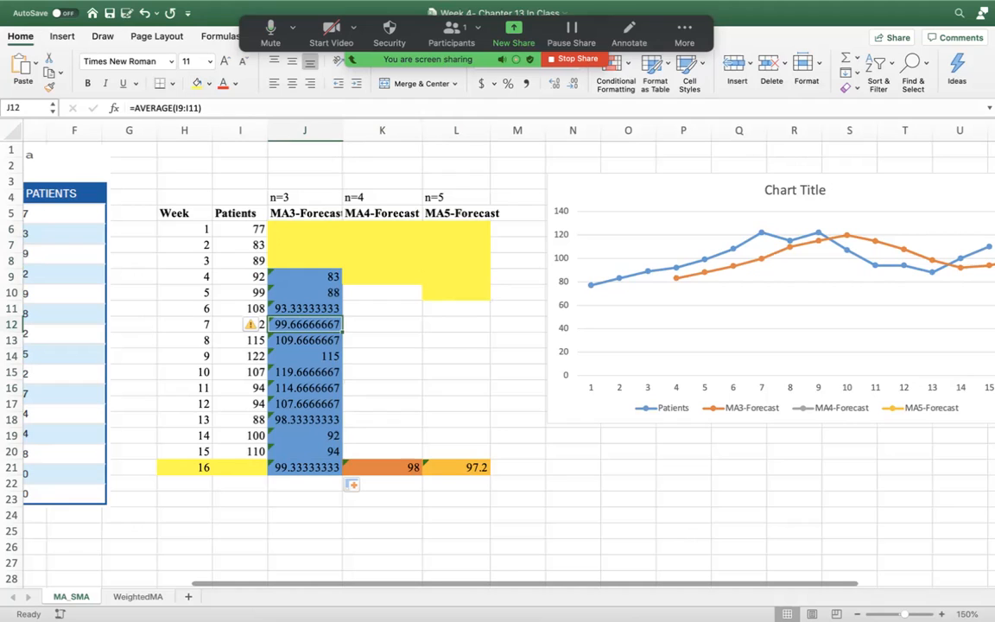
{"action": "left_click", "coordinate": [305, 293]}
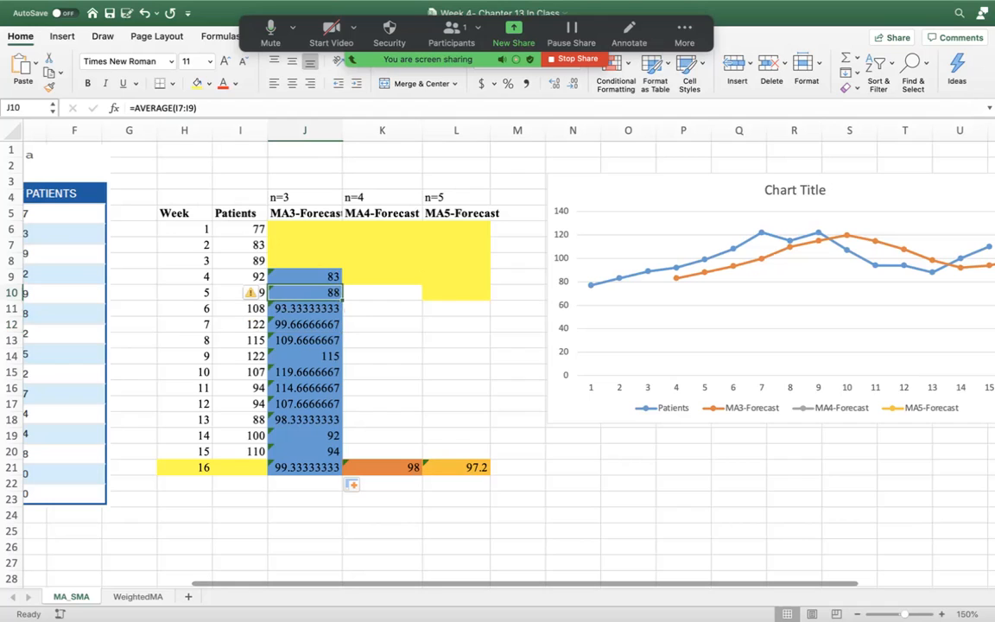
{"action": "left_click", "coordinate": [161, 108]}
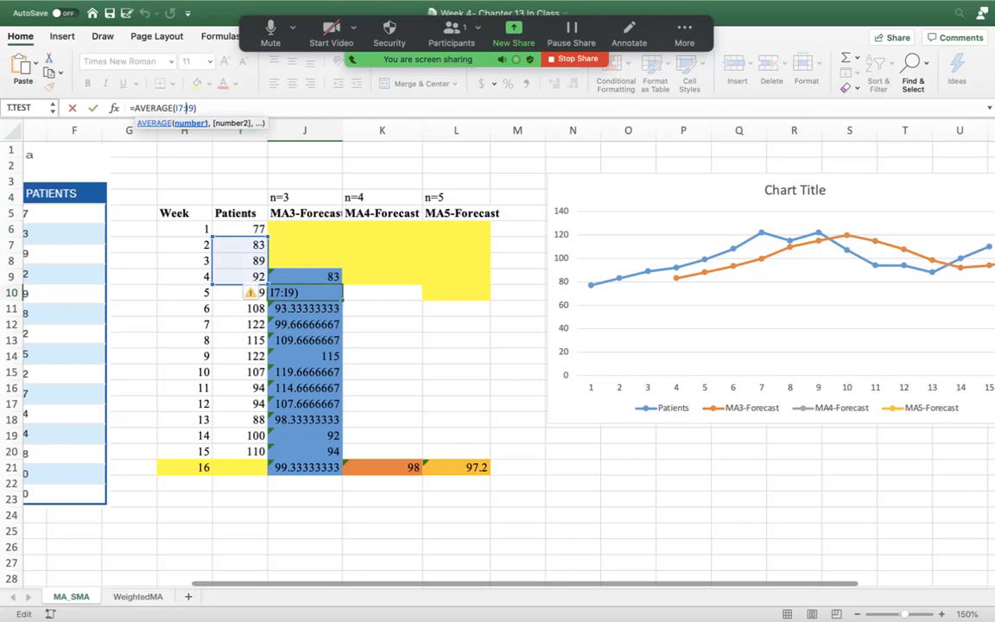
{"action": "key", "text": "Return"}
{"action": "left_click_drag", "start_coordinate": [305, 277], "coordinate": [305, 451]}
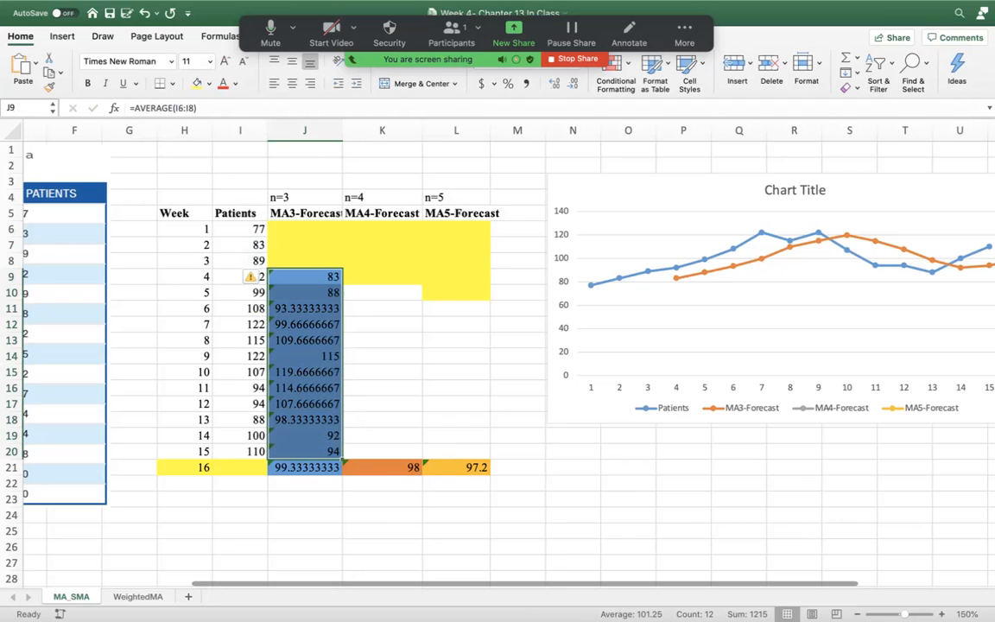
{"action": "left_click", "coordinate": [382, 325]}
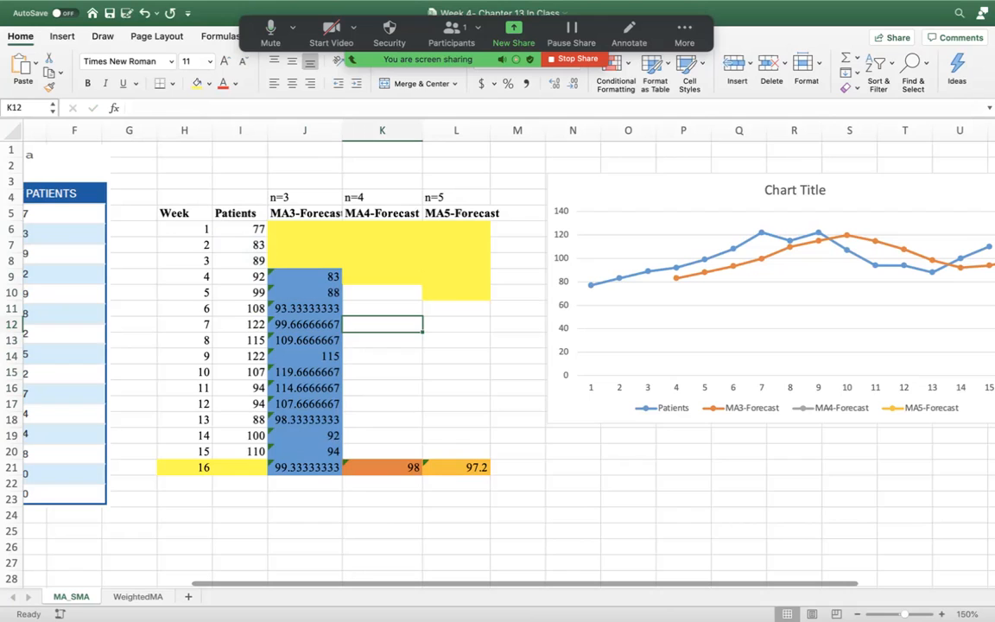
Step: Fill the MA4 formula from K21 up to K10 and the MA5 formula from L21 up to L11
{"action": "left_click", "coordinate": [382, 467]}
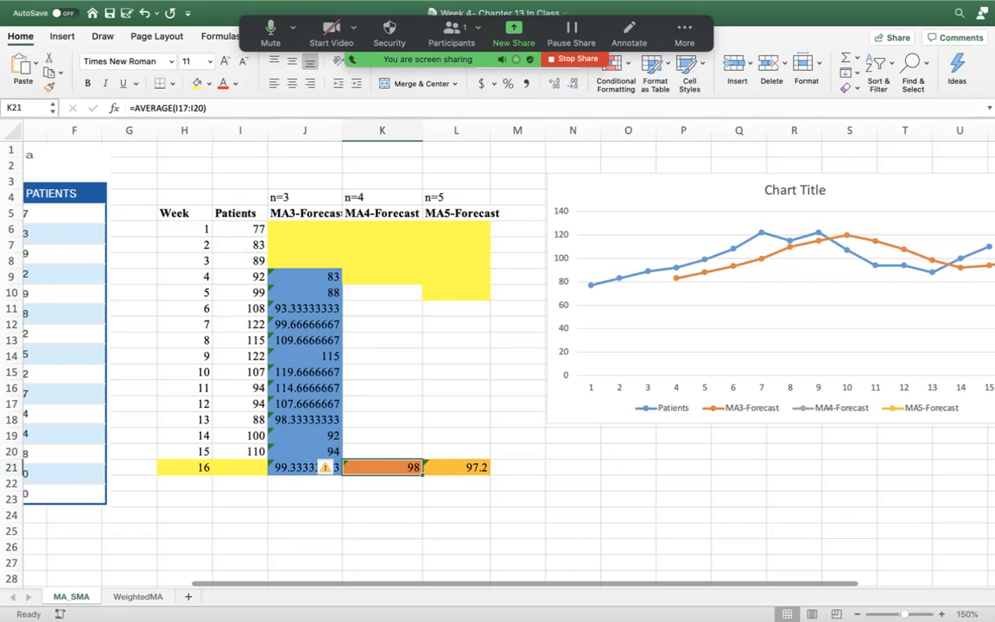
{"action": "left_click_drag", "start_coordinate": [423, 476], "coordinate": [402, 289]}
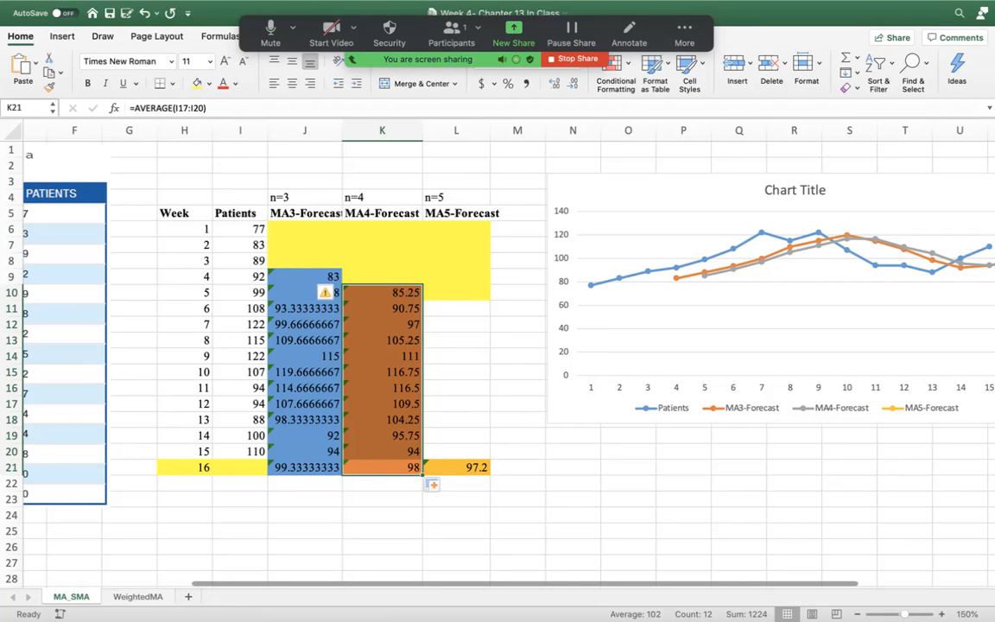
{"action": "left_click", "coordinate": [456, 467]}
{"action": "left_click_drag", "start_coordinate": [490, 476], "coordinate": [484, 308]}
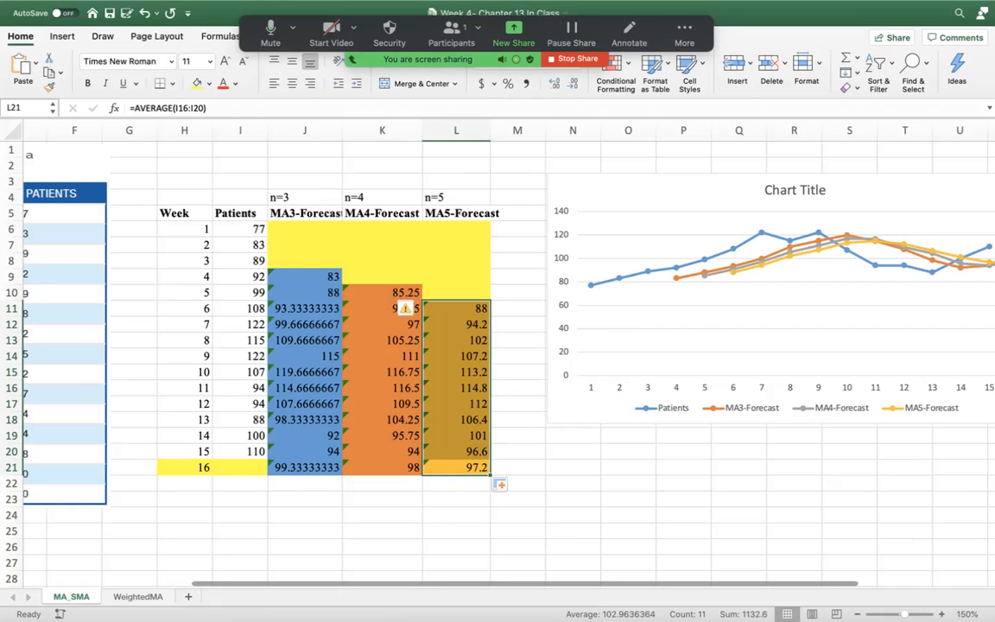
Step: Check the week 4 and 5 rows, the first MA5 formula in L11 and the plotted Patients points
{"action": "left_click_drag", "start_coordinate": [185, 276], "coordinate": [184, 293]}
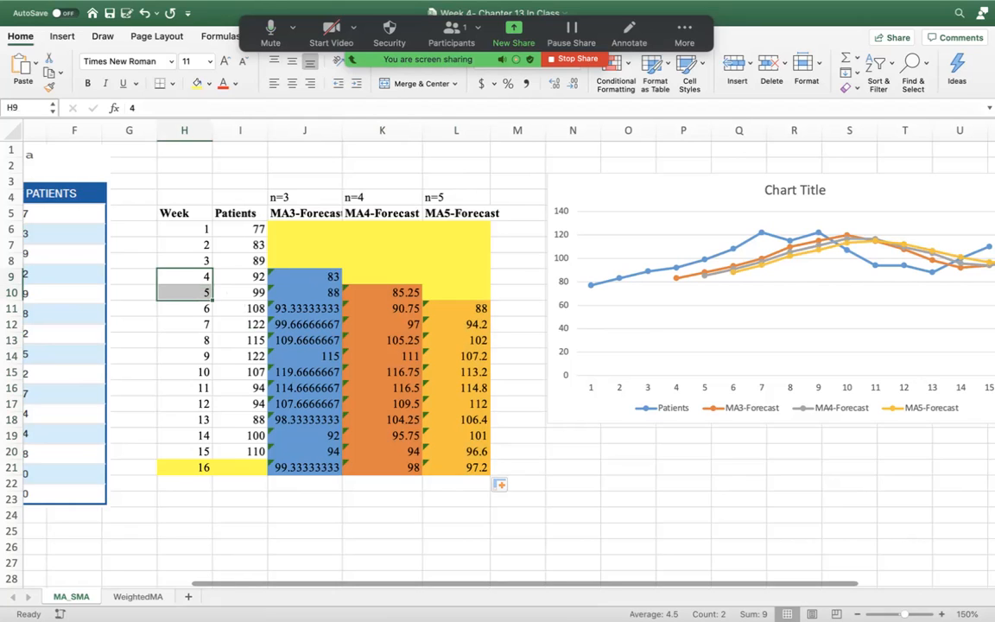
{"action": "left_click_drag", "start_coordinate": [184, 293], "coordinate": [240, 293]}
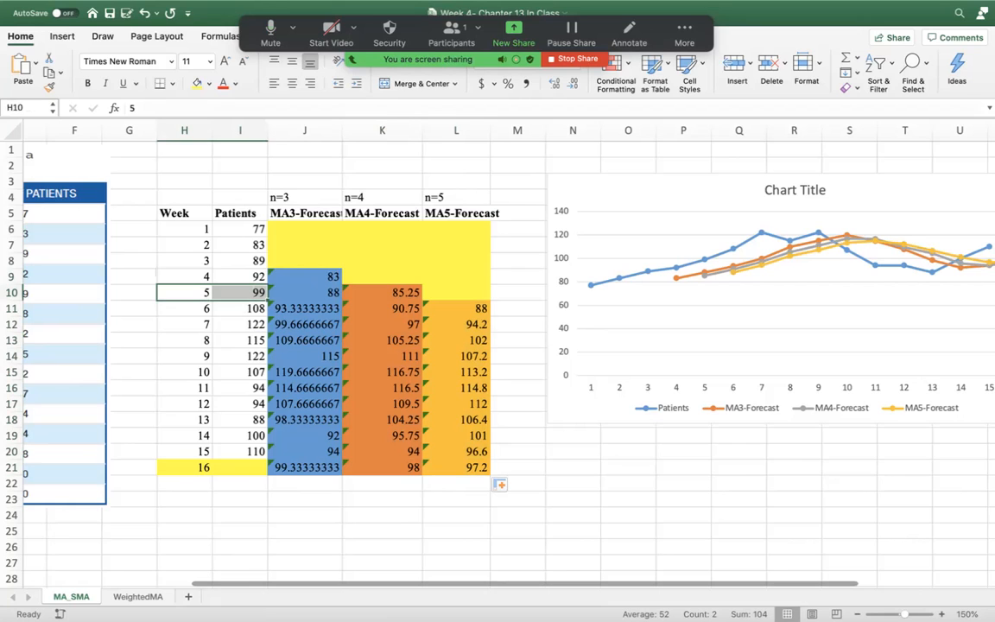
{"action": "left_click", "coordinate": [456, 308]}
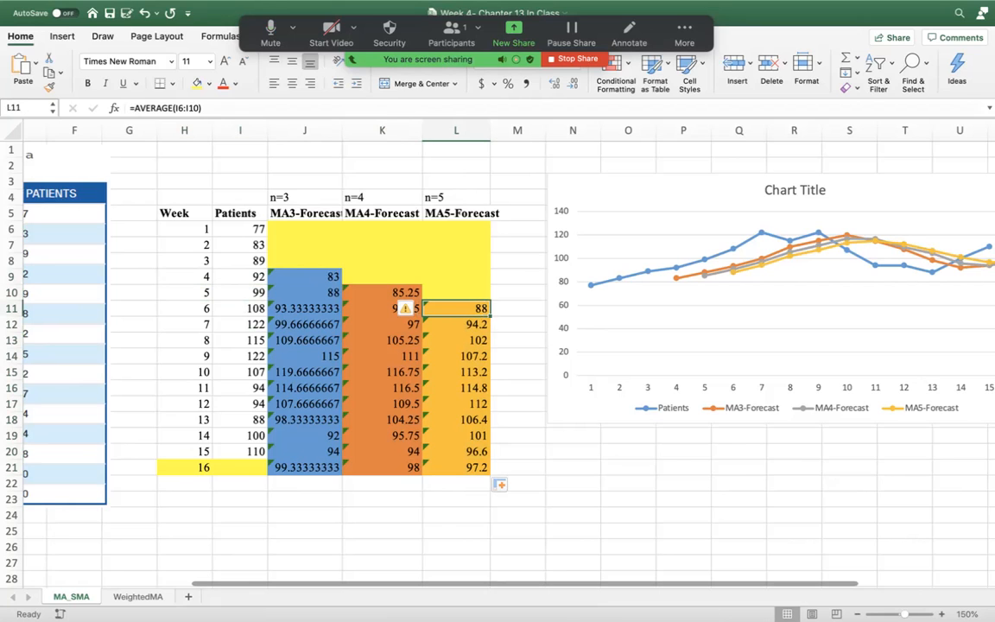
{"action": "mouse_move", "coordinate": [619, 278]}
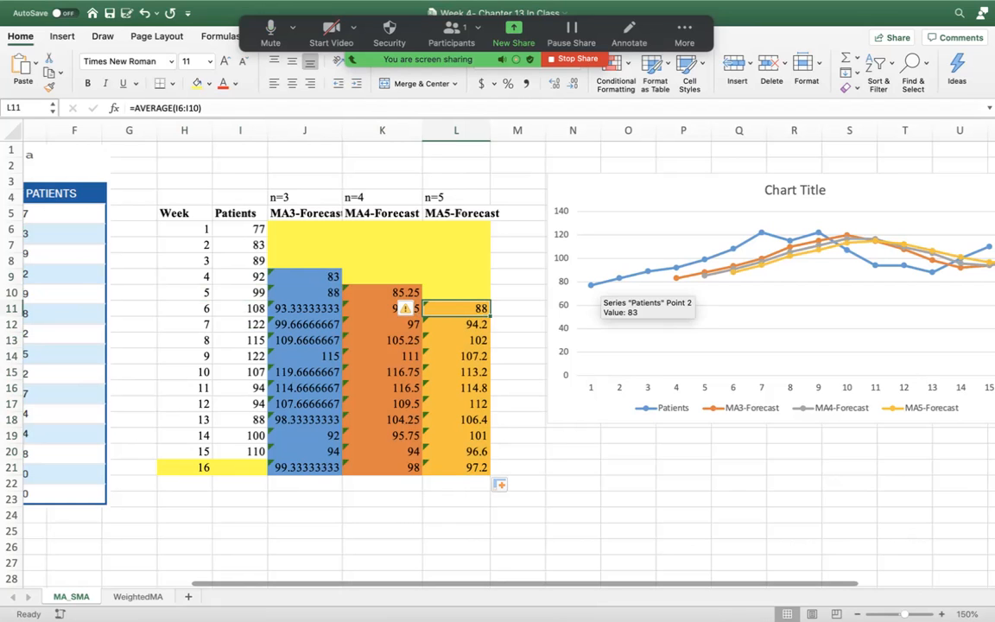
Step: Enlarge the line chart of patients and moving-average forecasts so it extends to about column W and row 21
{"action": "scroll", "coordinate": [661, 222], "scroll_direction": "right", "scroll_amount": 5}
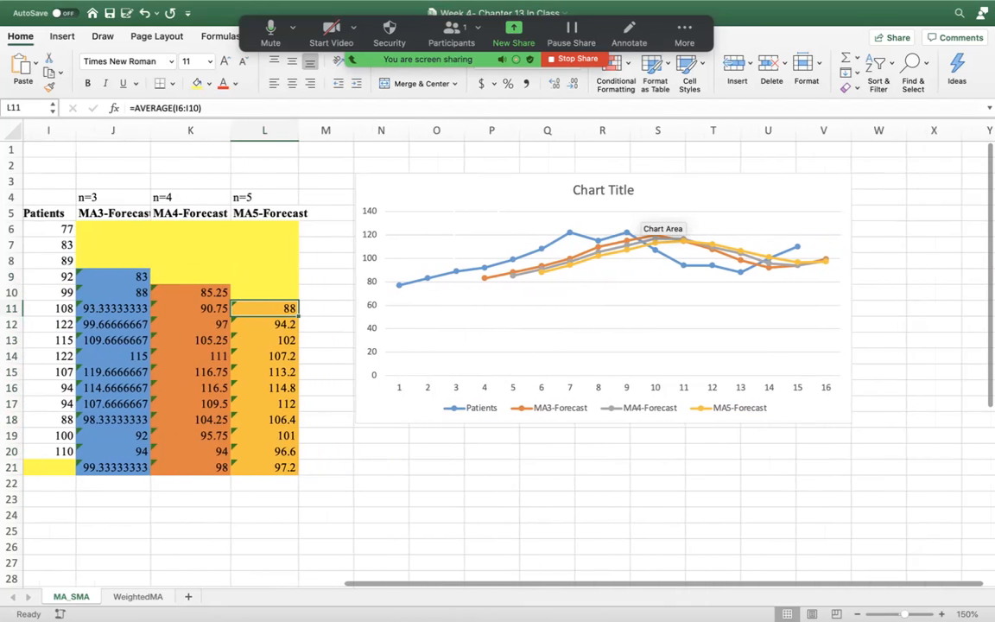
{"action": "scroll", "coordinate": [644, 214], "scroll_direction": "right", "scroll_amount": 1}
{"action": "left_click", "coordinate": [786, 402]}
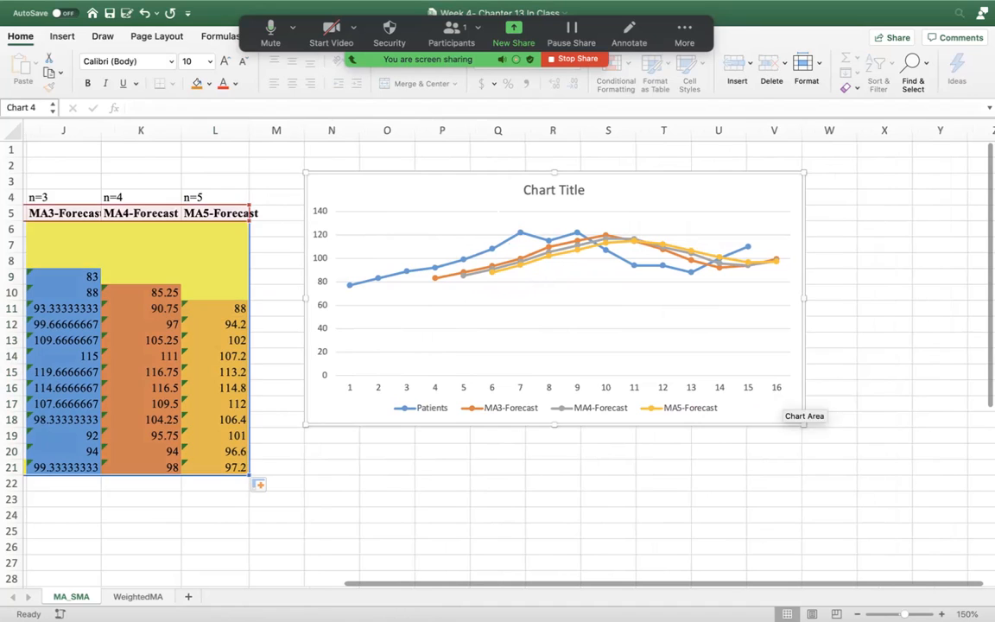
{"action": "left_click_drag", "start_coordinate": [803, 424], "coordinate": [862, 475]}
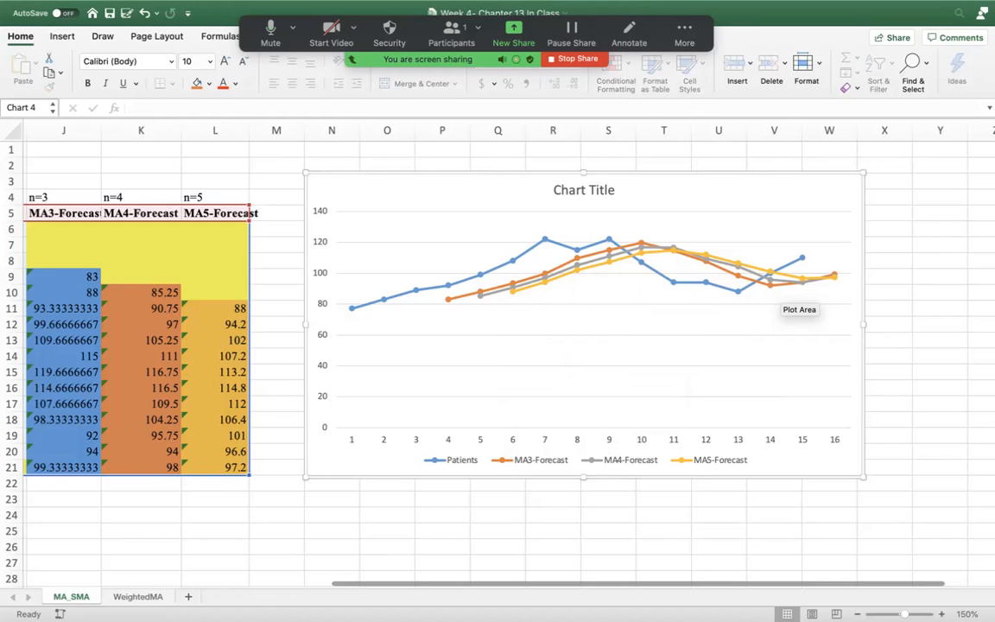
Step: Examine the MA4-Forecast column K alongside the enlarged chart
{"action": "scroll", "coordinate": [419, 259], "scroll_direction": "left", "scroll_amount": 3}
{"action": "scroll", "coordinate": [419, 259], "scroll_direction": "down", "scroll_amount": 1}
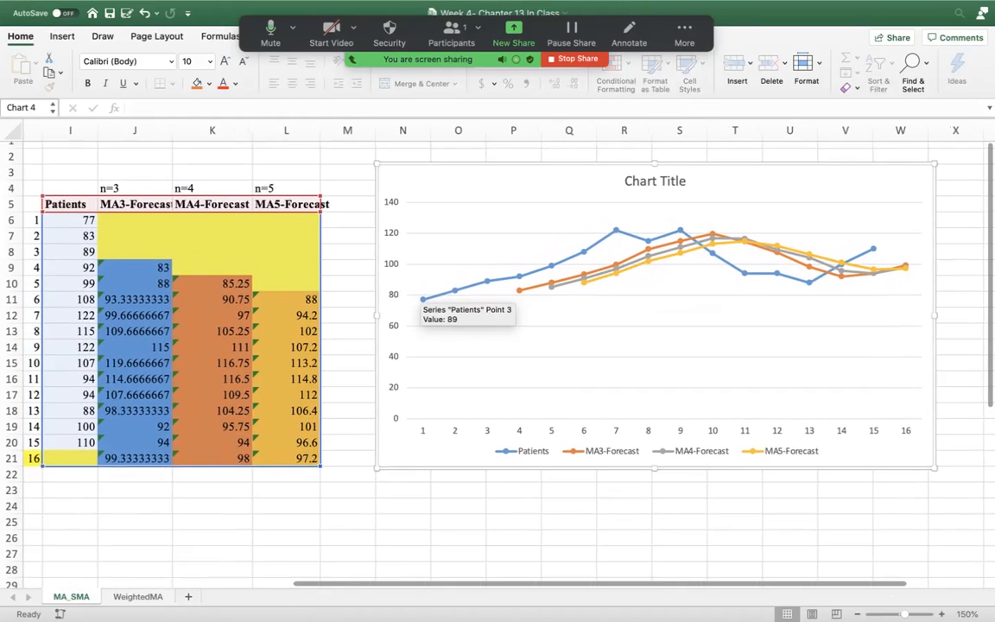
{"action": "scroll", "coordinate": [423, 298], "scroll_direction": "left", "scroll_amount": 1}
{"action": "scroll", "coordinate": [424, 298], "scroll_direction": "up", "scroll_amount": 1}
{"action": "left_click_drag", "start_coordinate": [221, 174], "coordinate": [221, 461]}
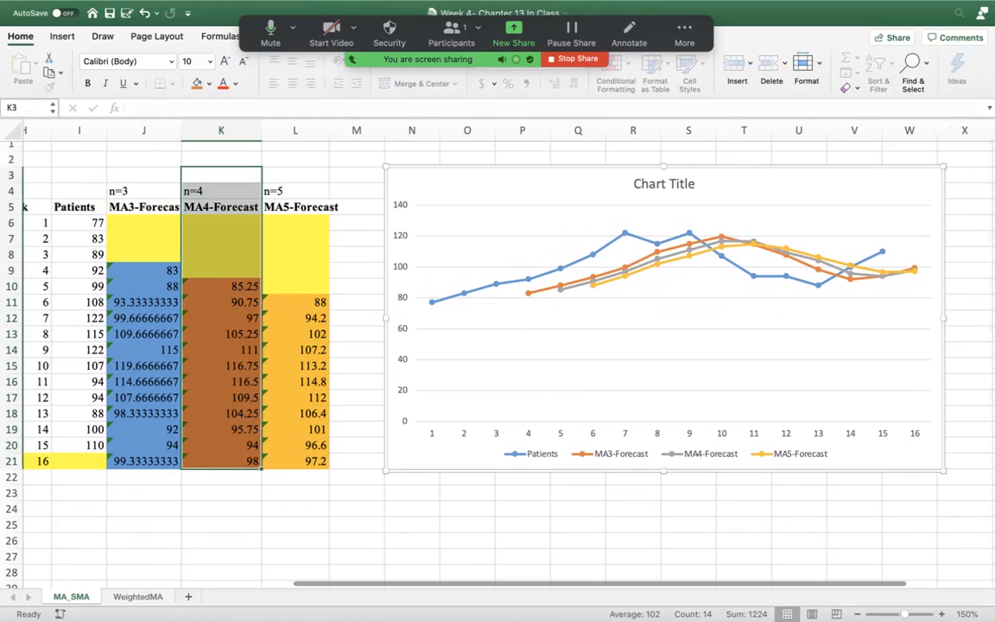